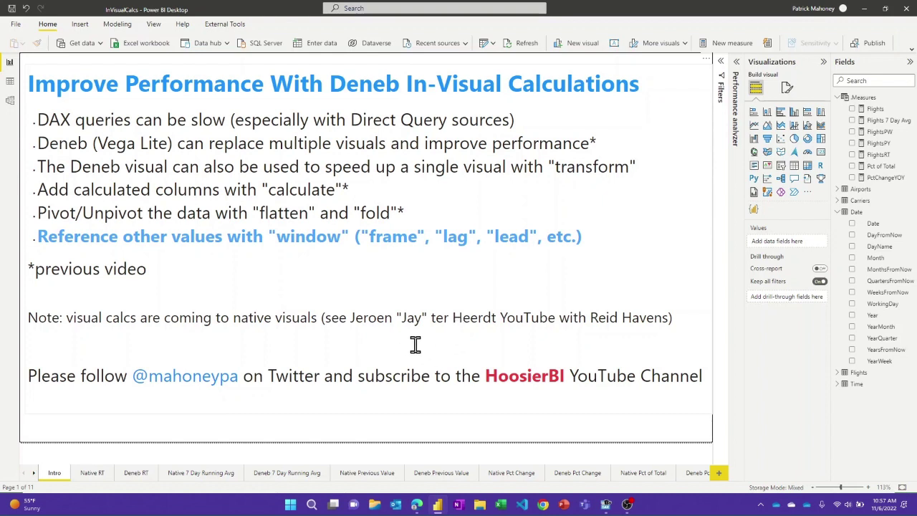
Step: Read through the Vega-Lite window transform documentation in the browser, then minimize it
mouse_move(418, 505)
left_click(362, 374)
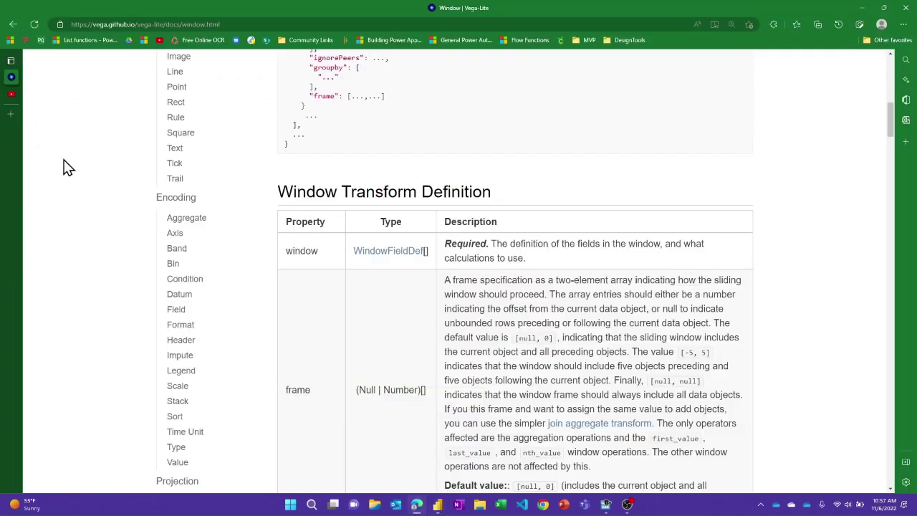
scroll(65, 168, "up", 15)
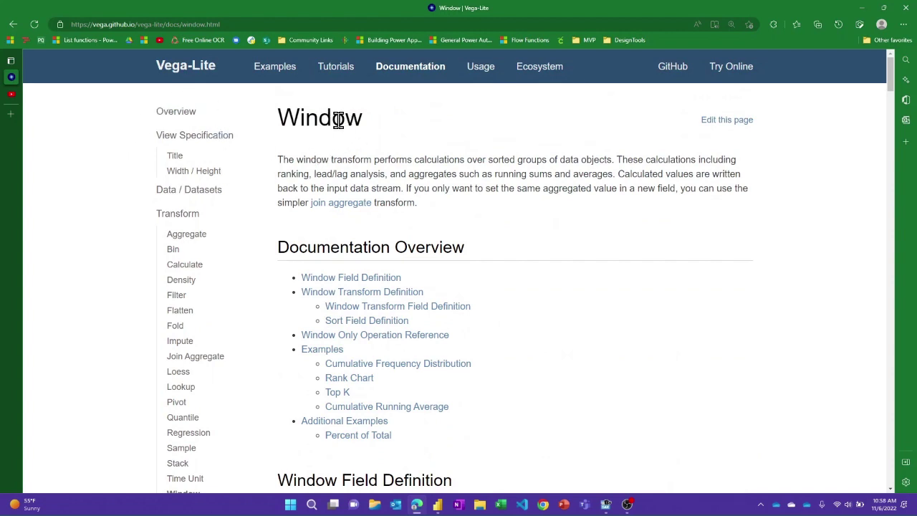
scroll(339, 120, "down", 2)
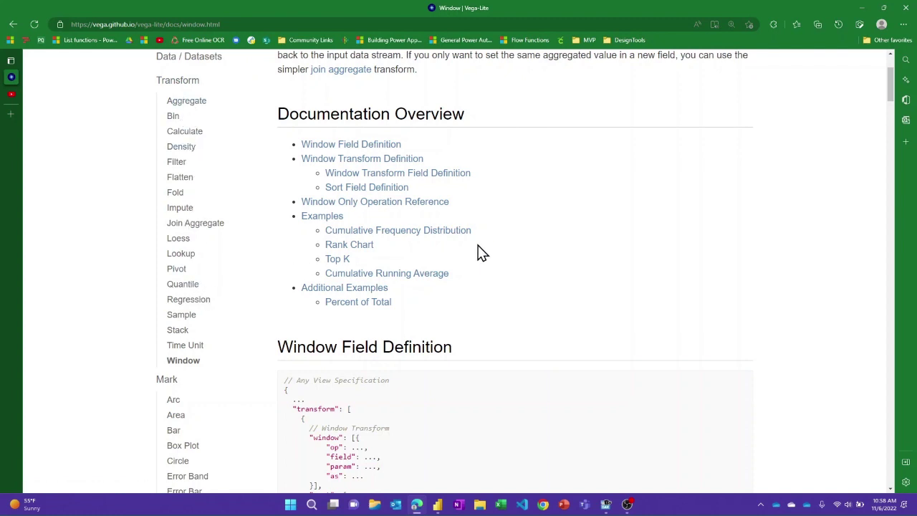
scroll(479, 252, "down", 3)
scroll(479, 251, "up", 1)
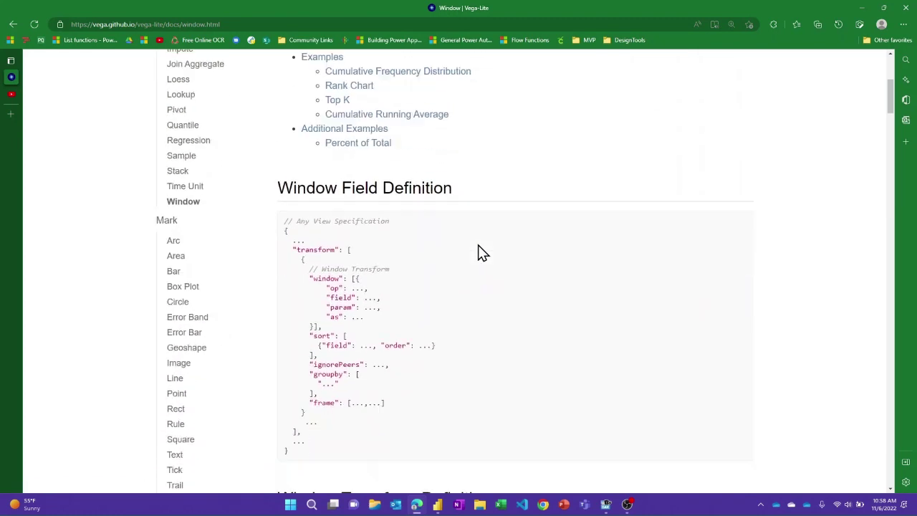
scroll(473, 252, "down", 1)
scroll(430, 253, "up", 2)
scroll(412, 252, "up", 2)
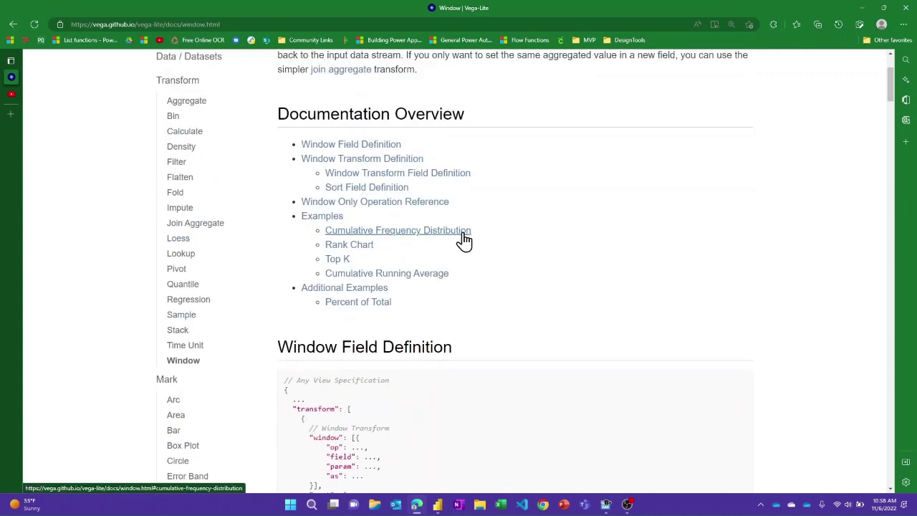
scroll(463, 241, "down", 4)
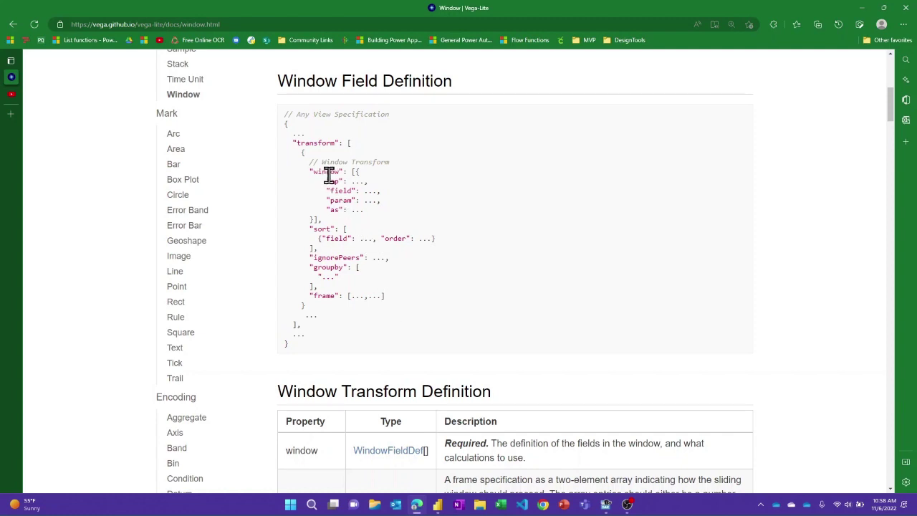
scroll(349, 176, "down", 1)
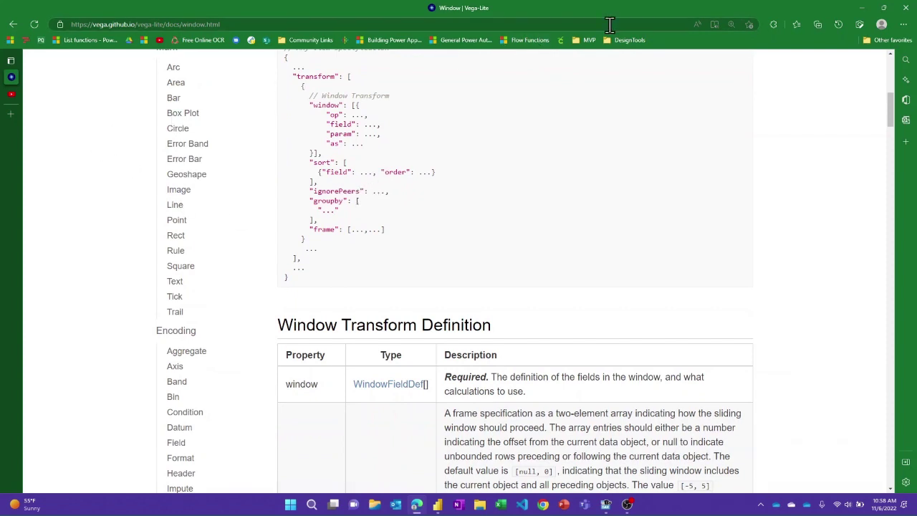
left_click(862, 7)
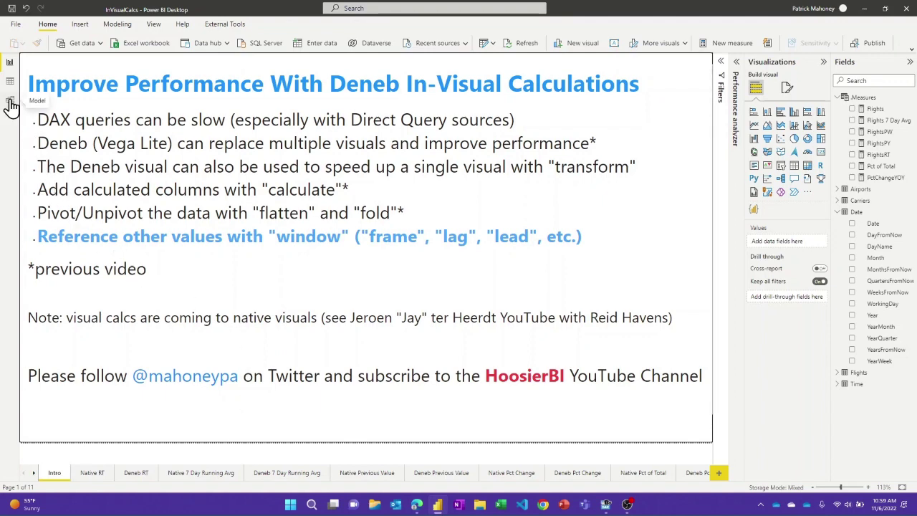
Step: Show the Power BI model diagram and drag DAX Studio, connected to InVisualCalcs, over it
left_click(10, 101)
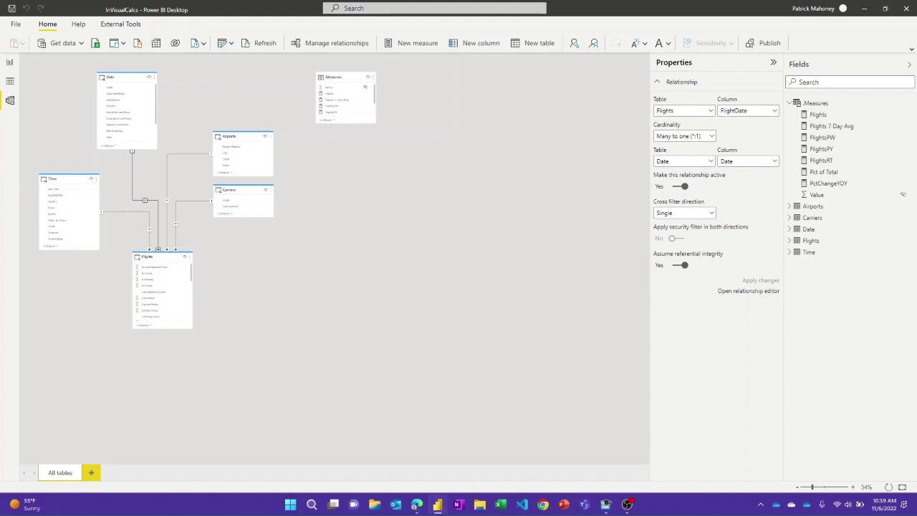
left_click(606, 504)
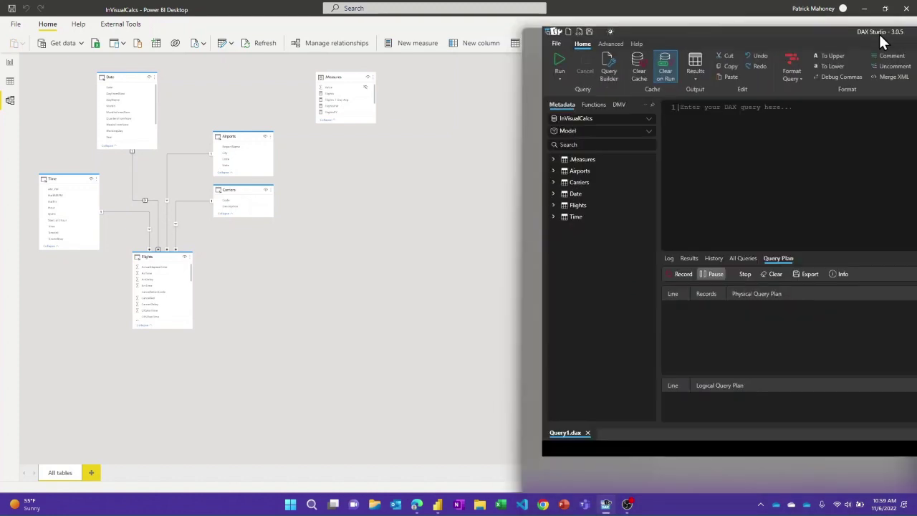
left_click_drag(883, 28, 511, 62)
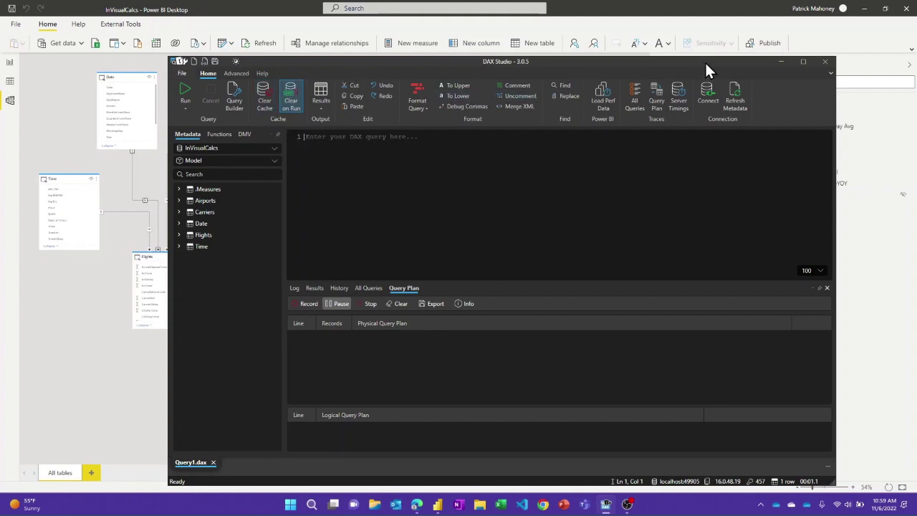
Step: Push DAX Studio to the right screen edge and bring Power BI's model diagram forward
left_click_drag(703, 65, 916, 45)
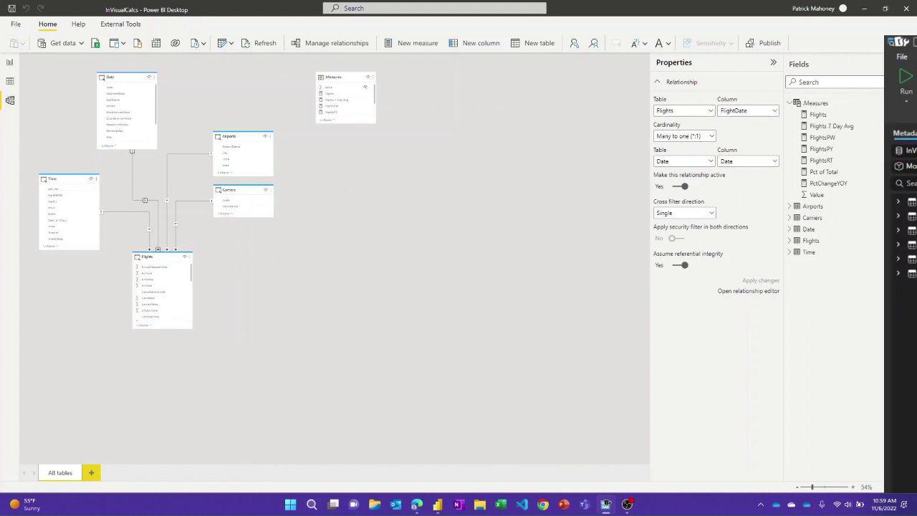
left_click(902, 194)
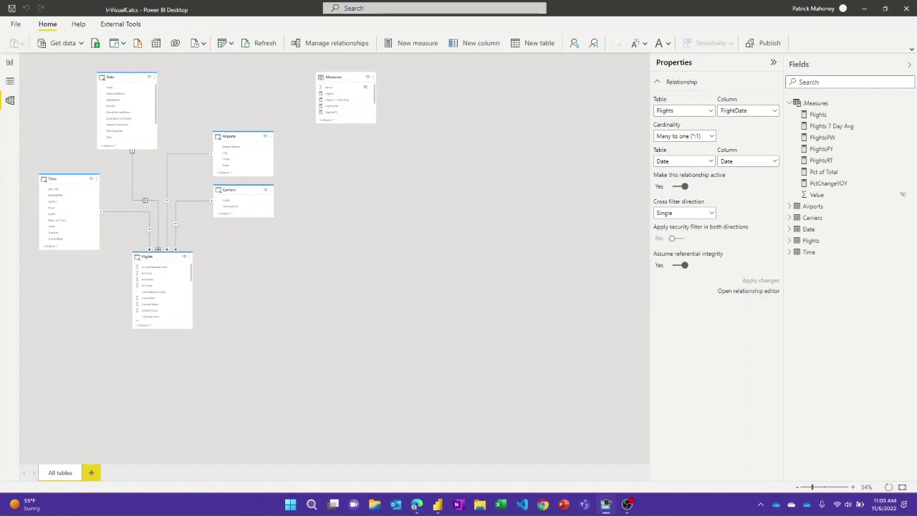
Step: Go to the Native RT report page with the Performance analyzer pane showing
left_click(9, 64)
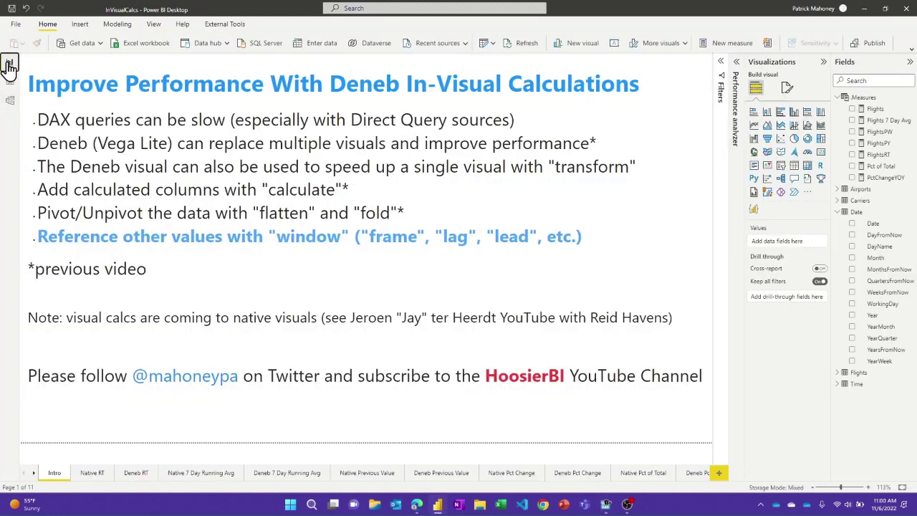
left_click(94, 475)
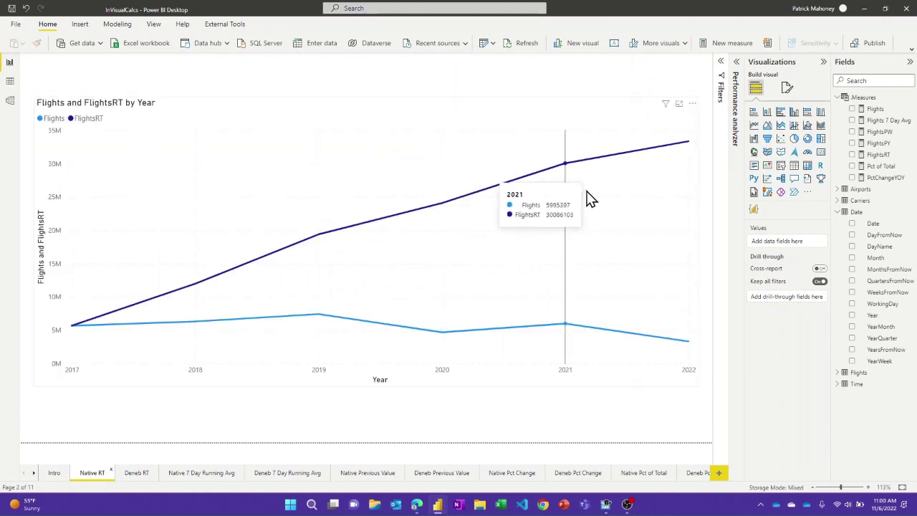
left_click(735, 104)
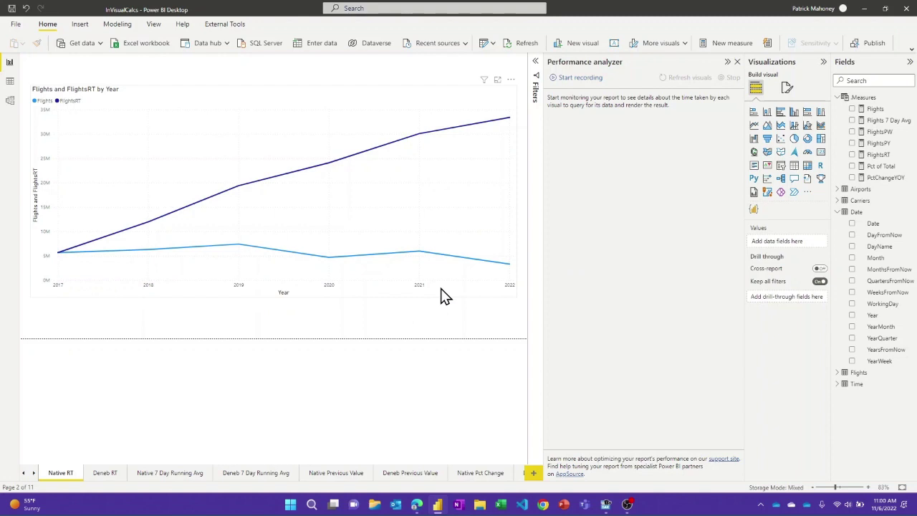
Step: Review the Flights and FlightsRT running-total formulas, then start Performance analyzer recording
mouse_move(361, 271)
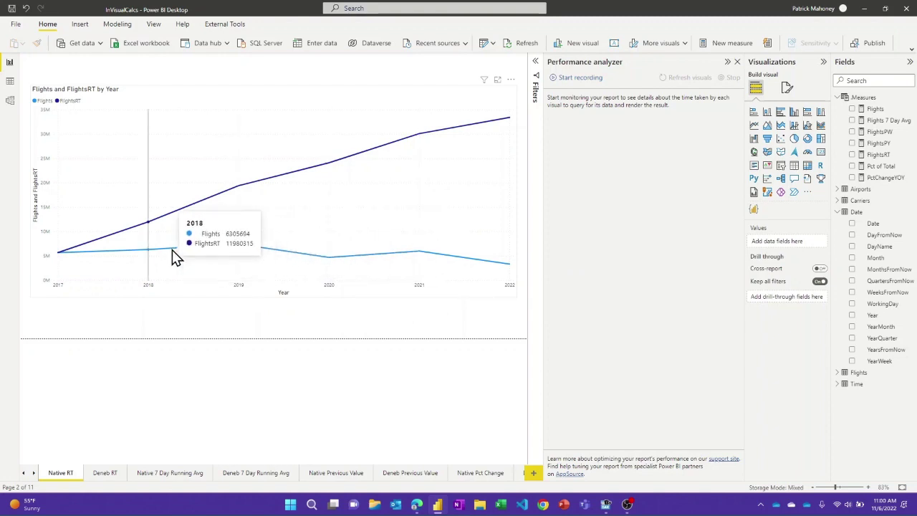
mouse_move(496, 223)
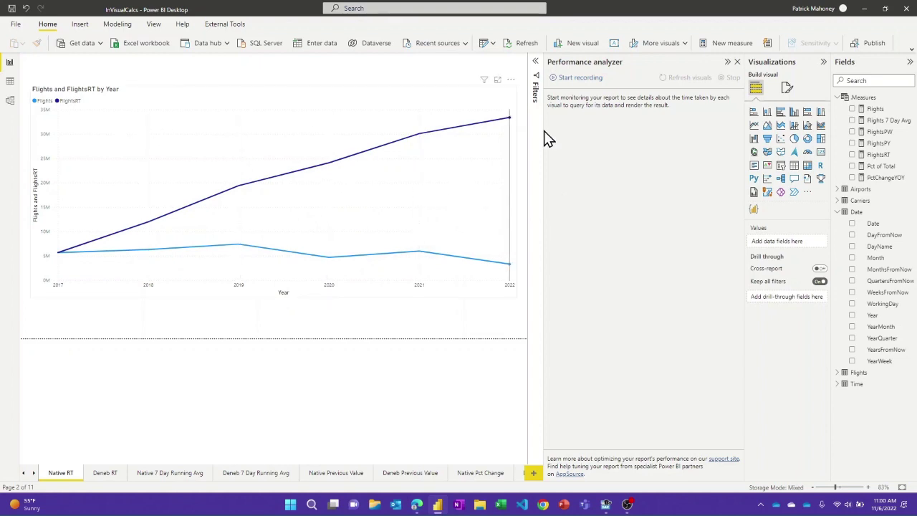
left_click(877, 110)
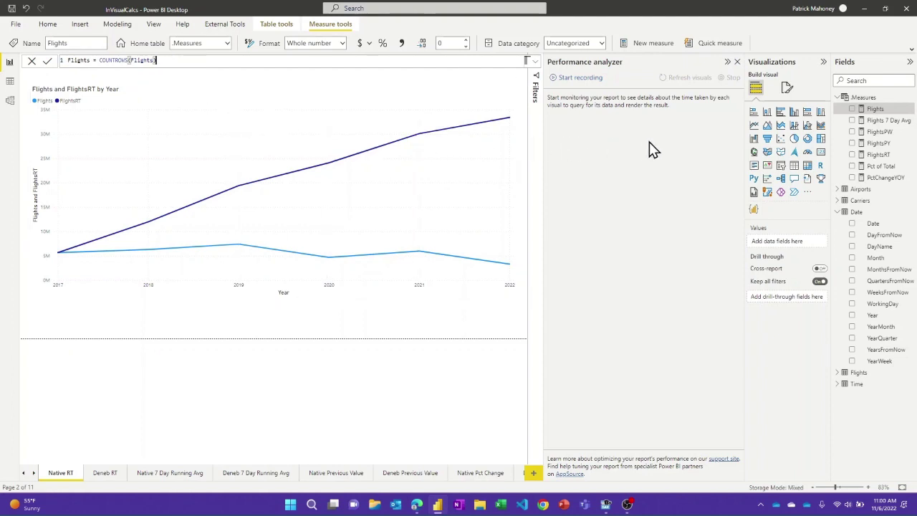
left_click(876, 156)
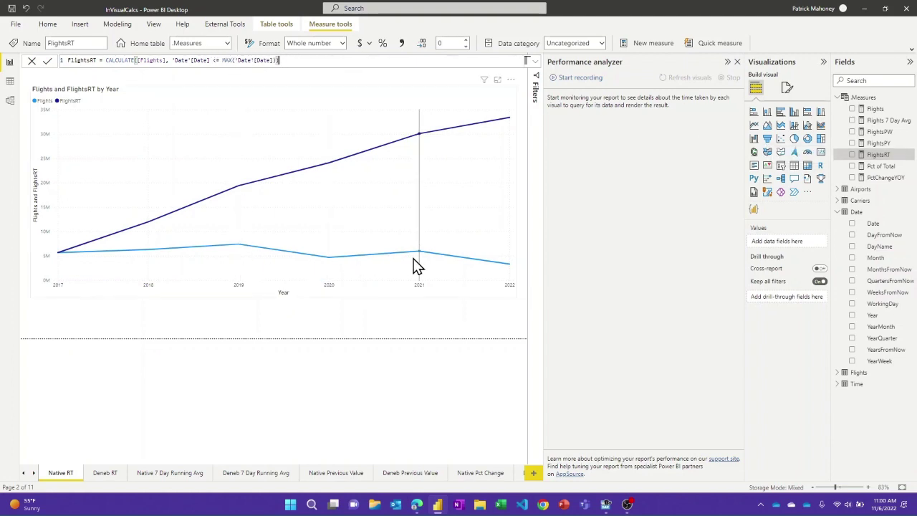
mouse_move(419, 256)
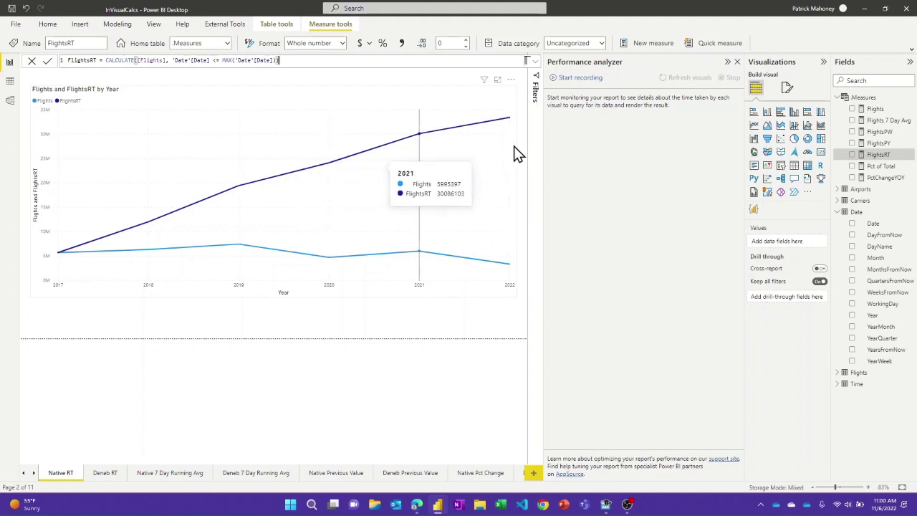
left_click(580, 78)
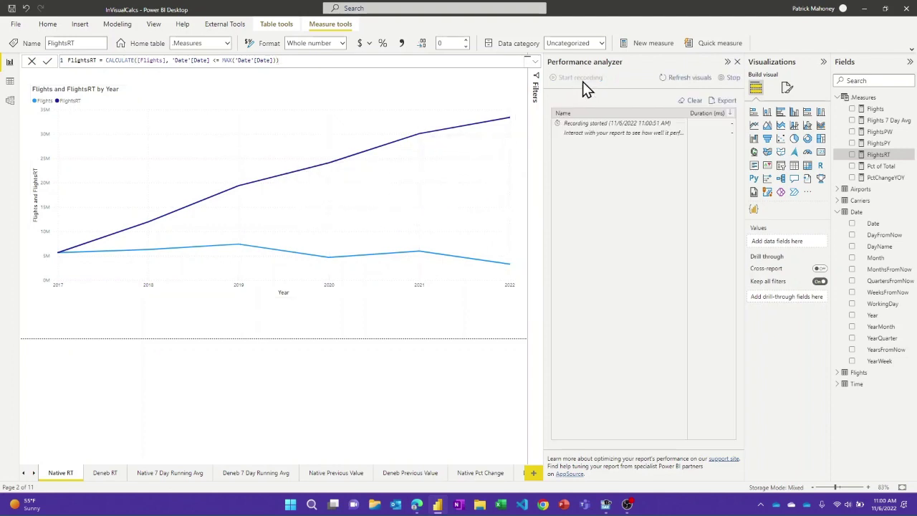
Step: Time the Native RT chart at 2603 ms, then drop FlightsRT and re-time Flights by Year at 1094 ms
left_click(686, 79)
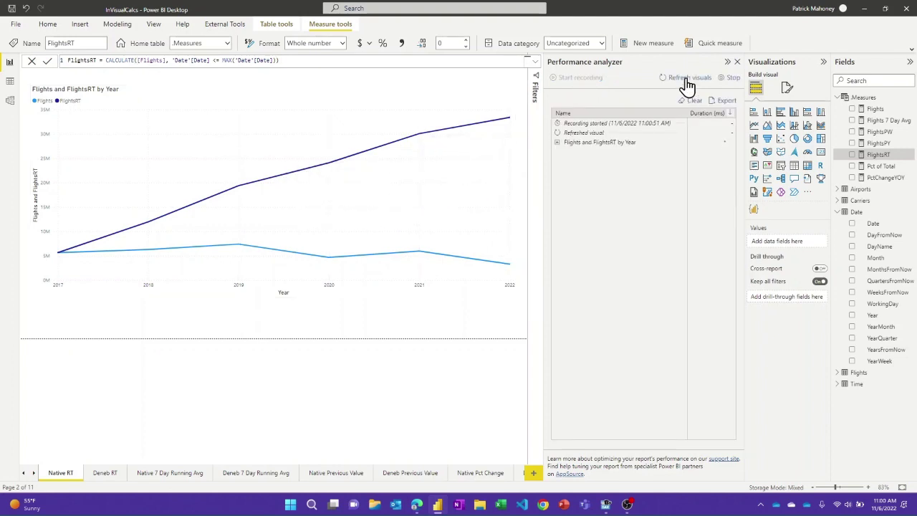
left_click(557, 142)
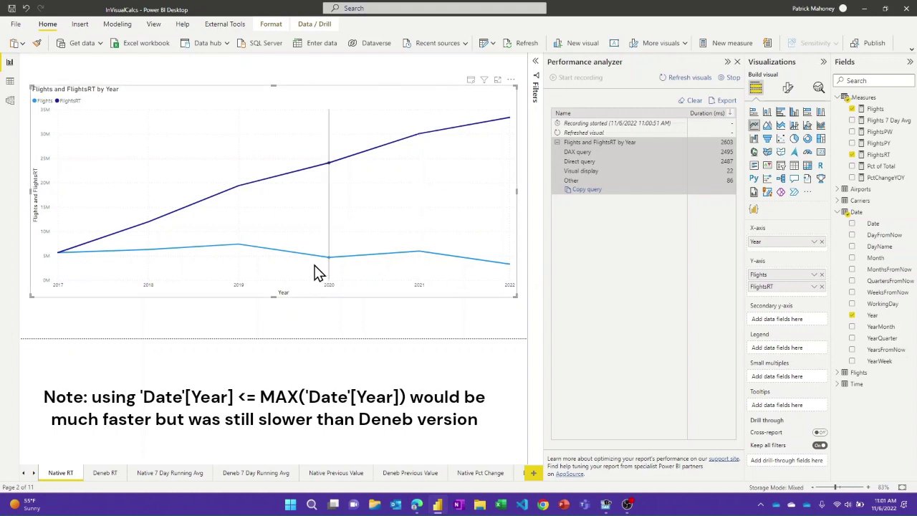
mouse_move(256, 247)
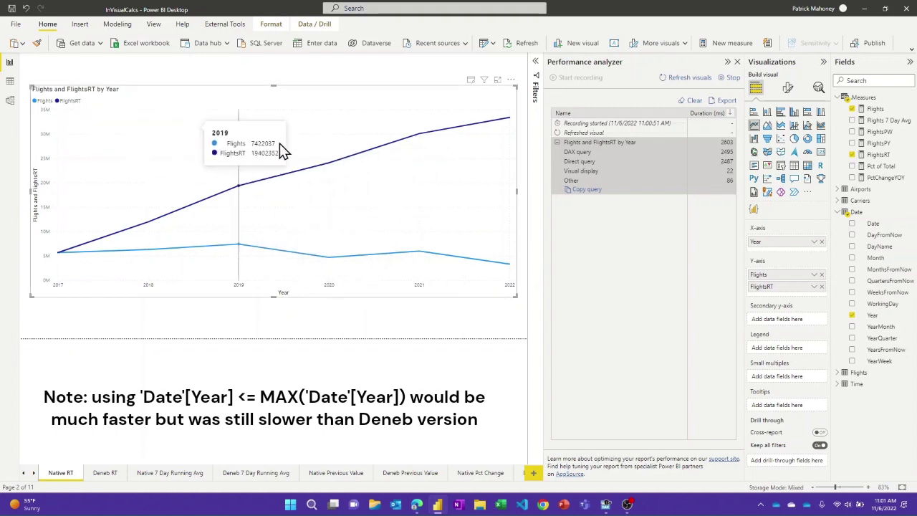
left_click(823, 286)
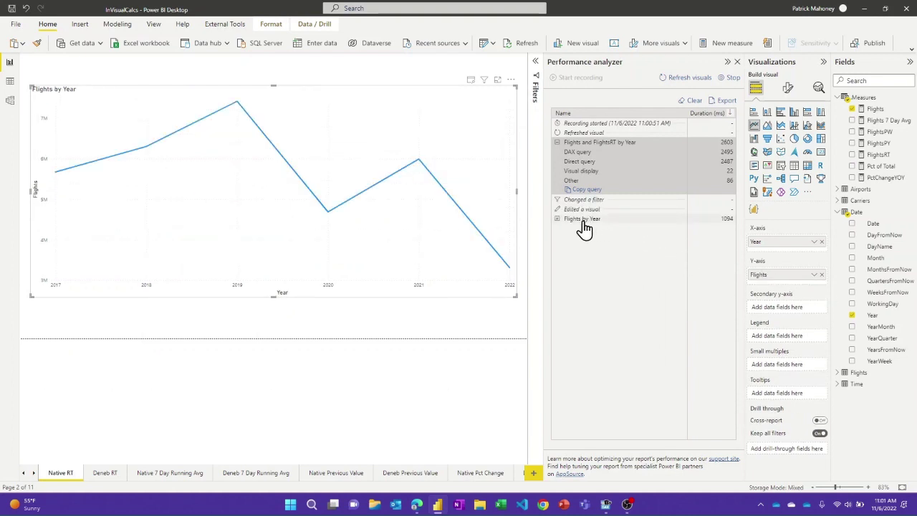
left_click(559, 220)
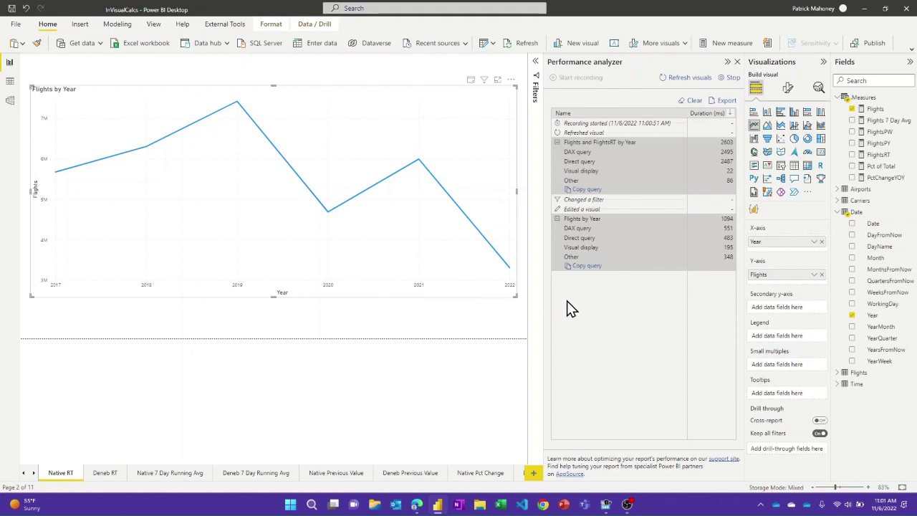
Step: Time the Deneb RT page's chart, then clear the timings and collapse Performance analyzer
left_click(101, 477)
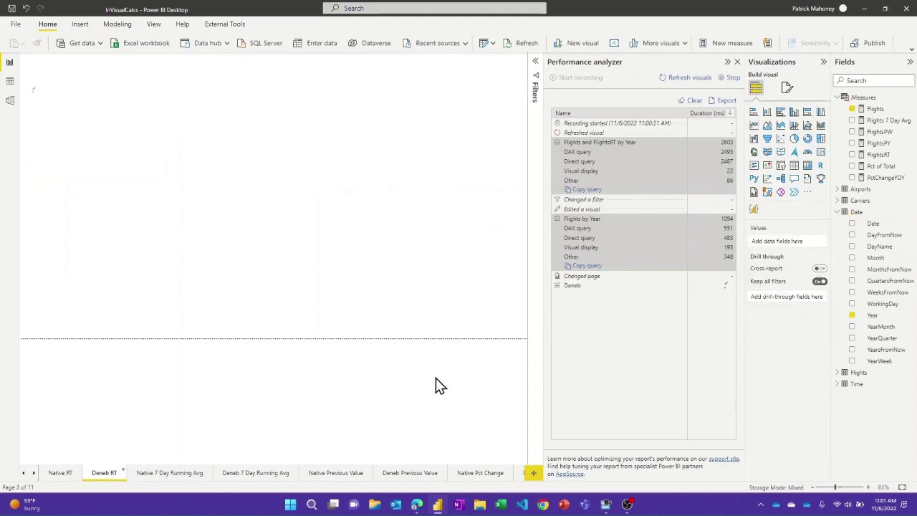
left_click(559, 286)
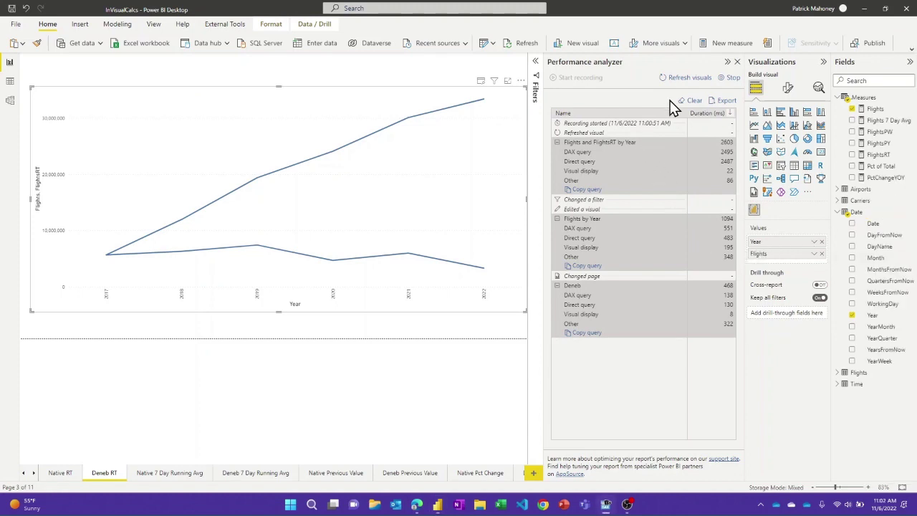
left_click(676, 79)
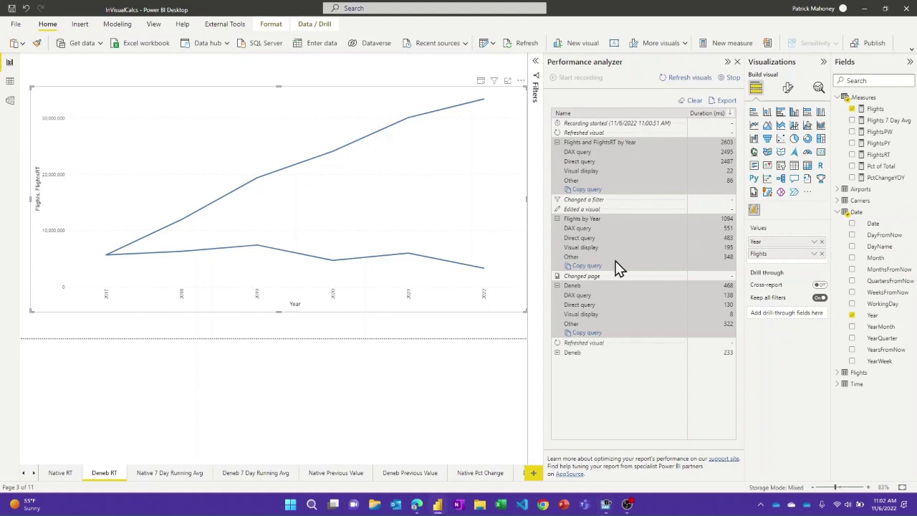
left_click(557, 353)
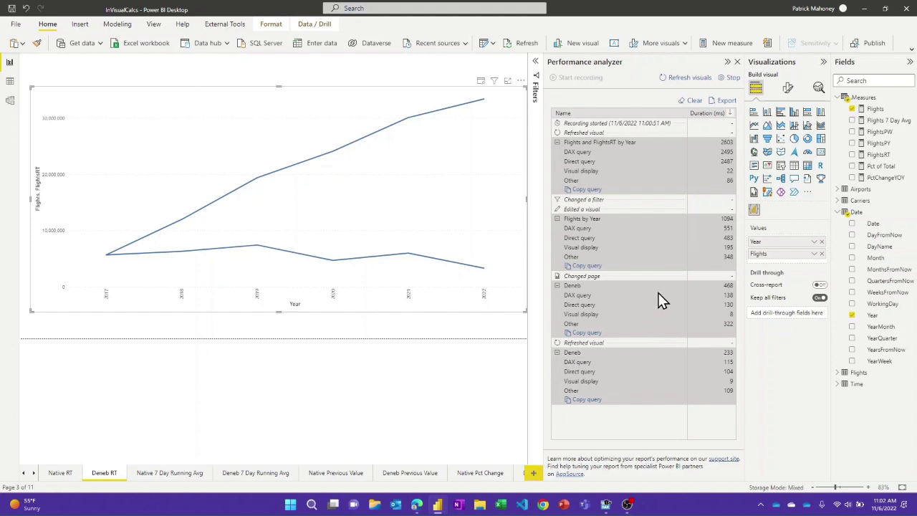
left_click(698, 101)
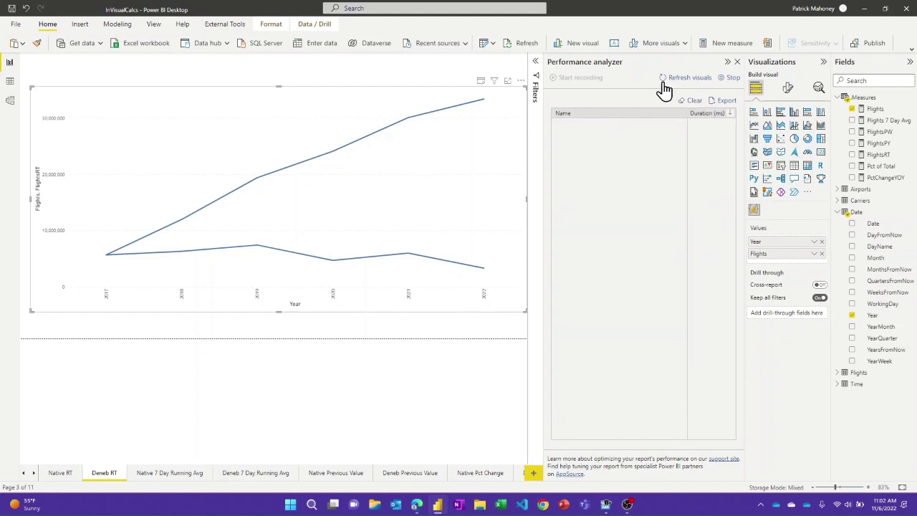
left_click(642, 62)
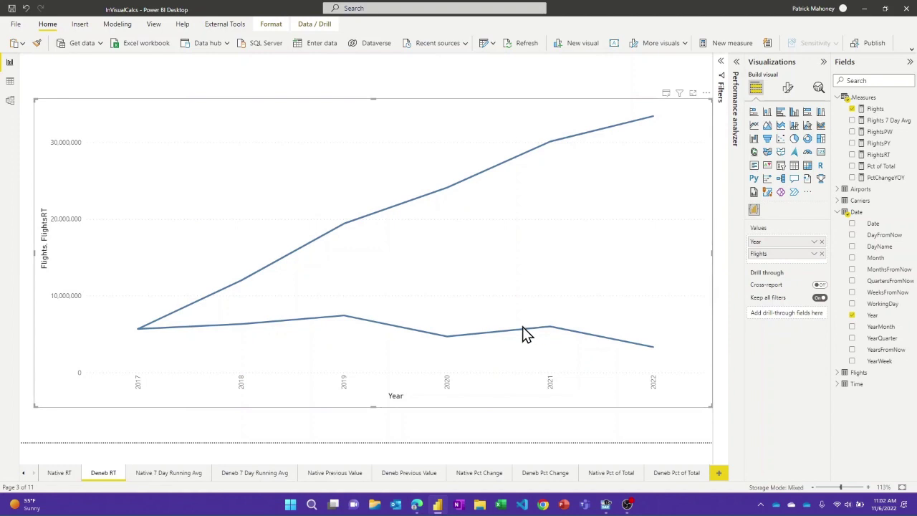
Step: Open the Deneb RT chart in Deneb's editor and fold and unfold its layer and encoding blocks
left_click(706, 94)
left_click(727, 105)
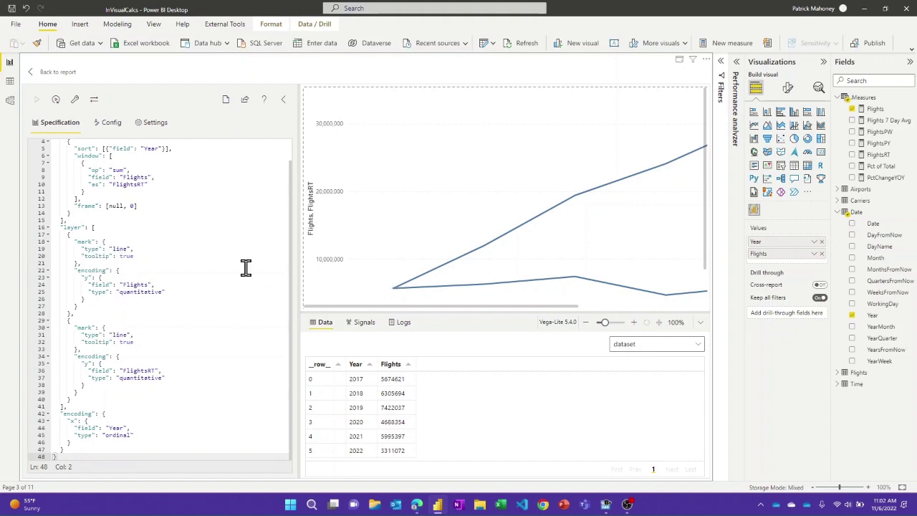
left_click(47, 228)
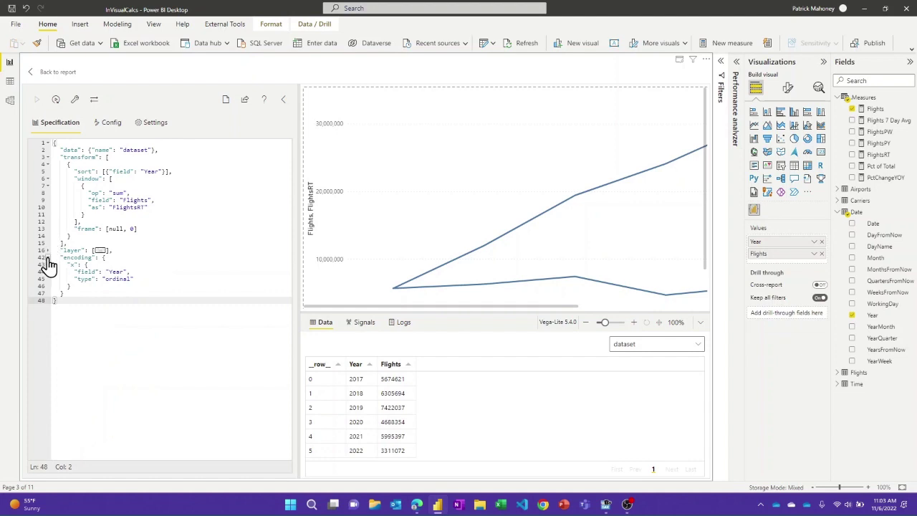
left_click(48, 258)
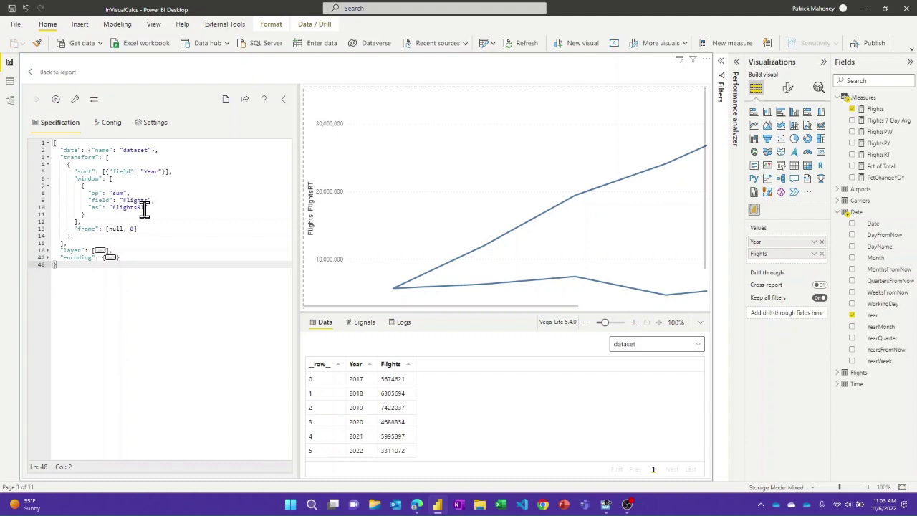
left_click(47, 250)
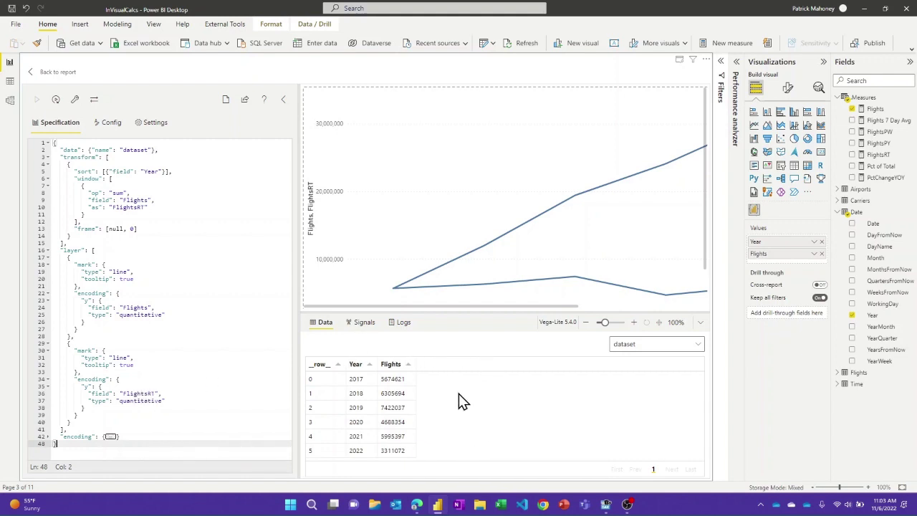
Step: Show data_0 with FlightsRT per year, then highlight the window transform block and its [null, 0] frame
left_click(661, 351)
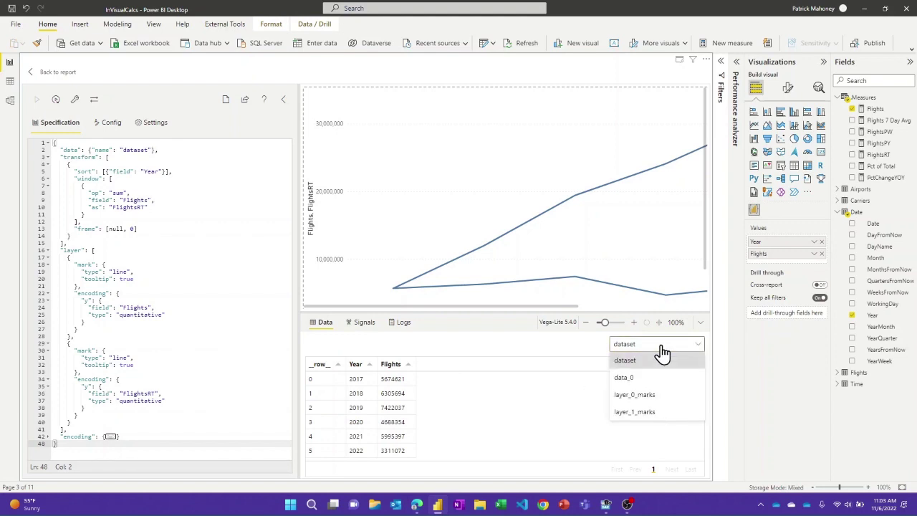
left_click(627, 377)
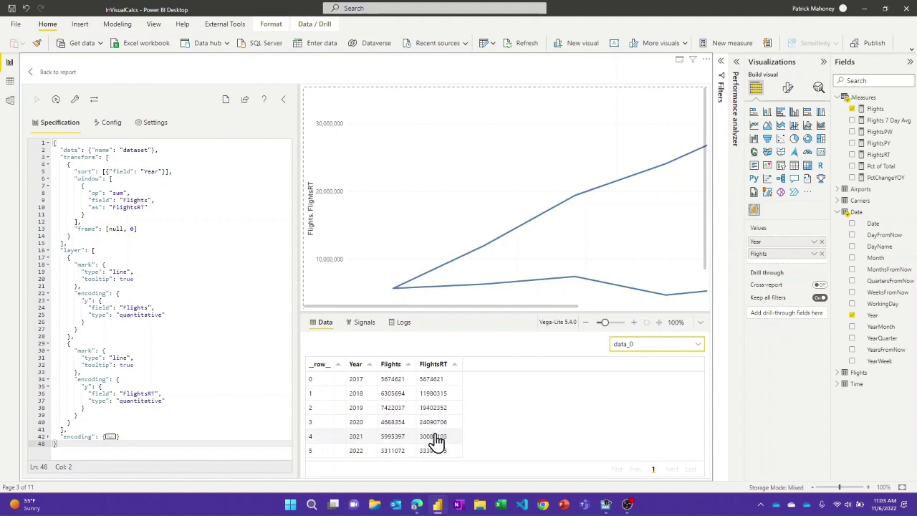
left_click(76, 242)
left_click_drag(76, 242, 53, 159)
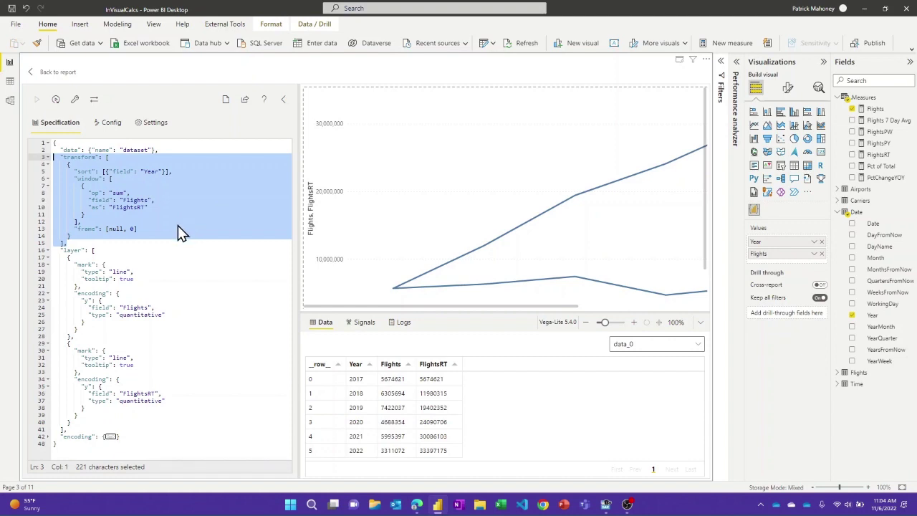
left_click(103, 229)
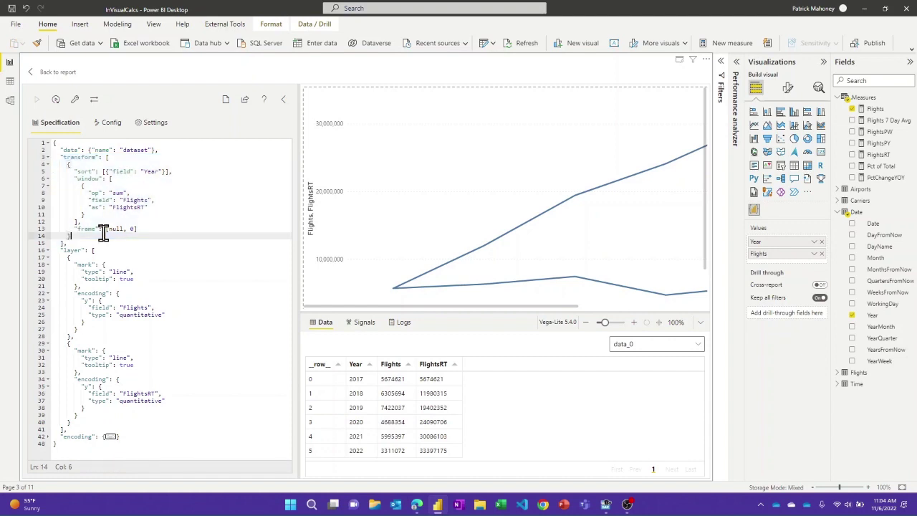
left_click_drag(150, 230, 82, 224)
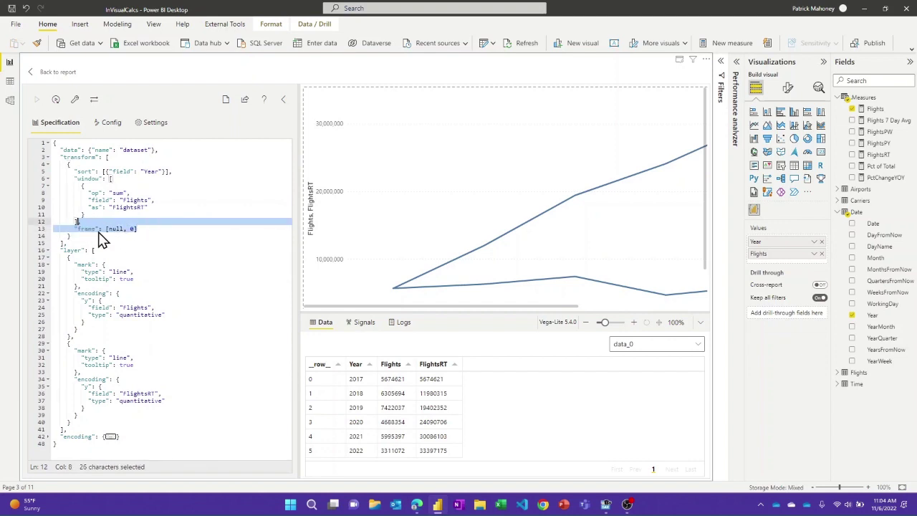
left_click(141, 229)
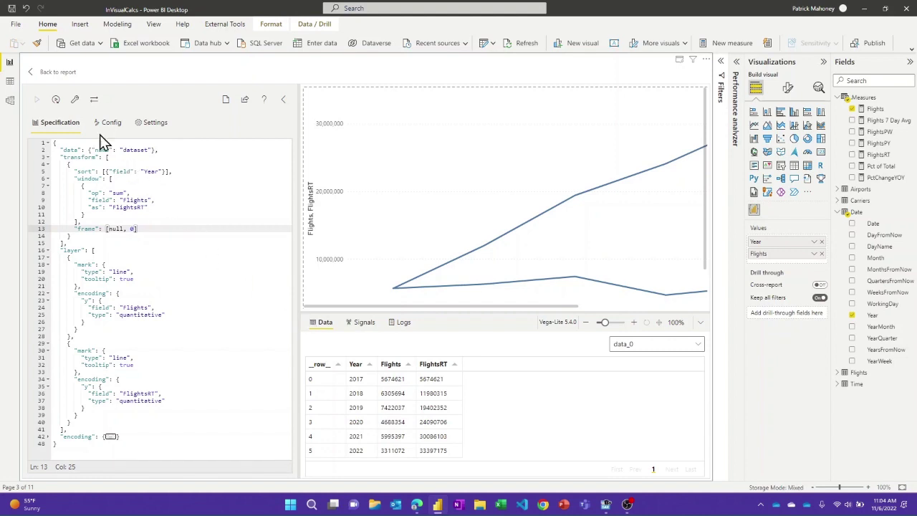
Step: Return to the report and open the Native 7 Day Running Avg page with Performance analyzer
left_click(51, 72)
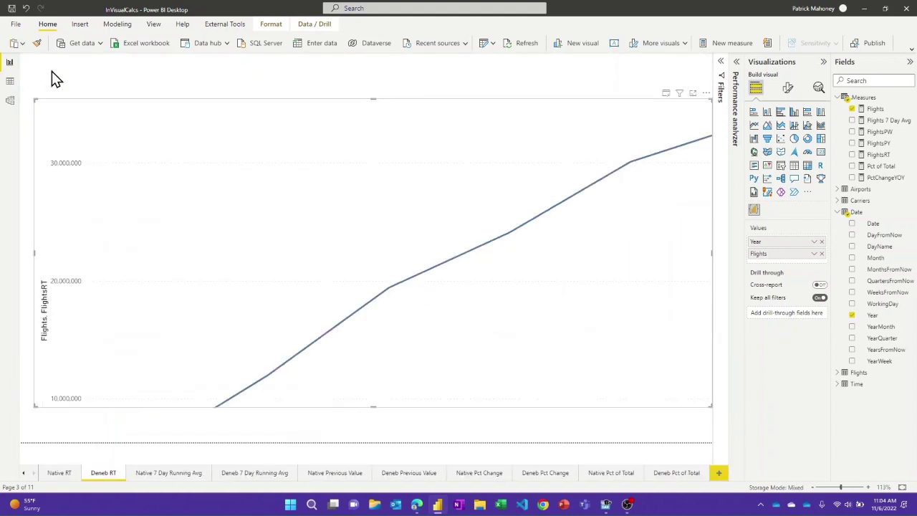
left_click(172, 473)
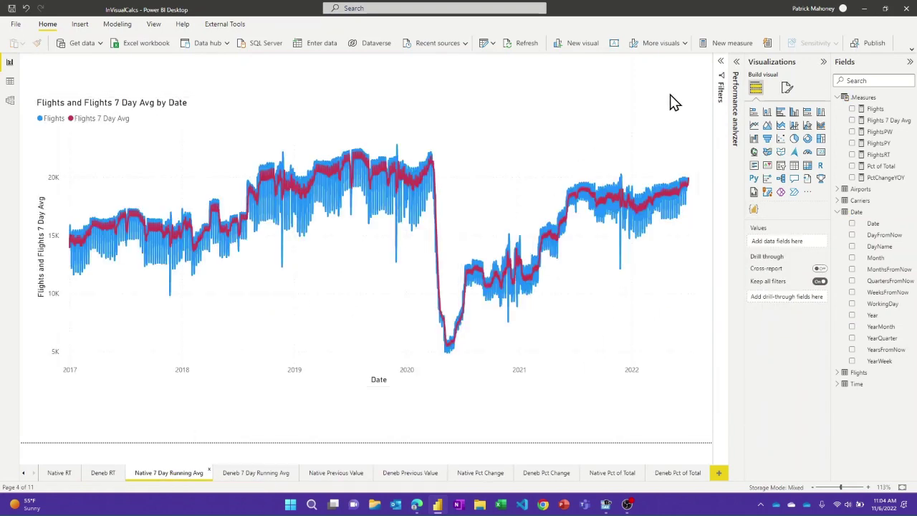
left_click(731, 81)
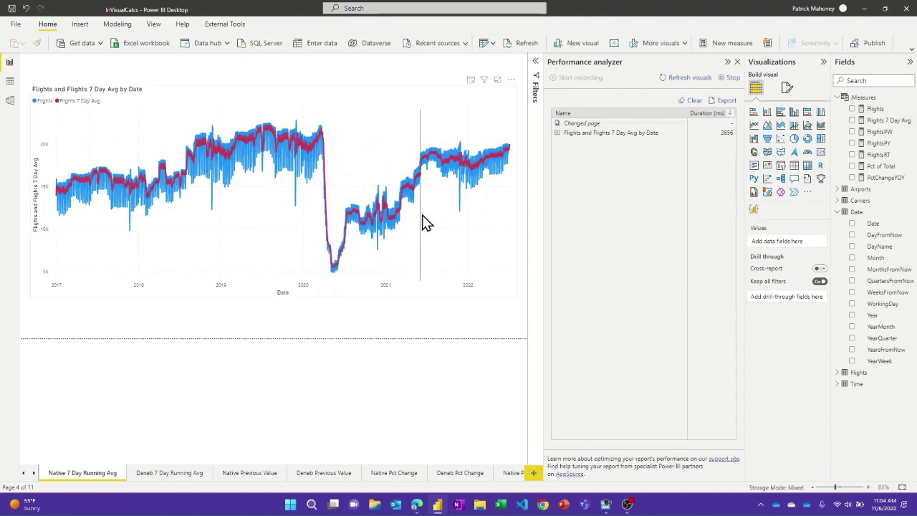
Step: Review the Flights 7 Day Avg formula and re-time the chart: 2269 ms, 1872 ms DAX query
left_click(883, 126)
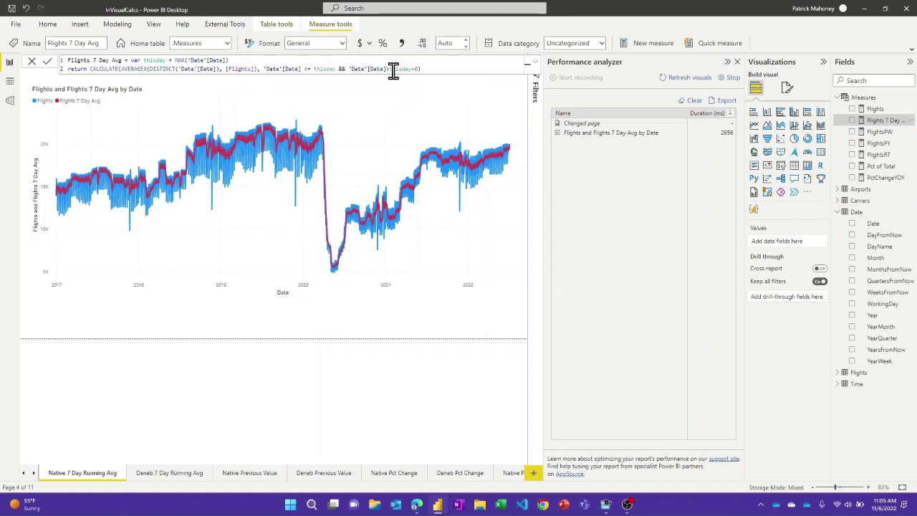
mouse_move(370, 160)
left_click(686, 82)
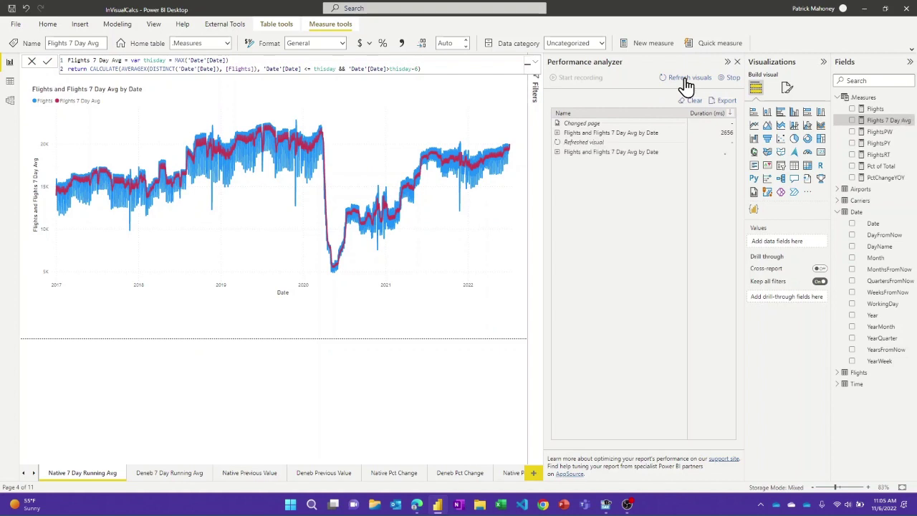
left_click(558, 153)
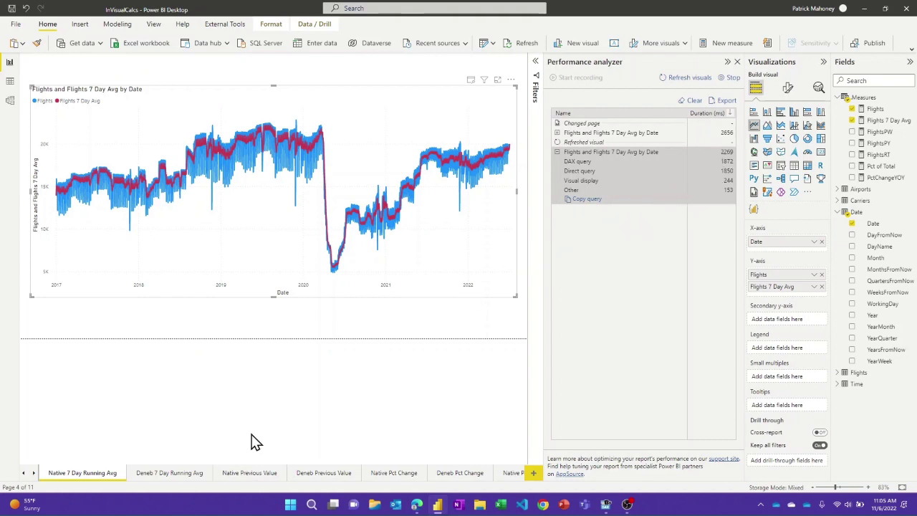
Step: Open the Deneb 7 Day Running Avg page, check its 533 ms Deneb timing, and open the chart's options
left_click(158, 472)
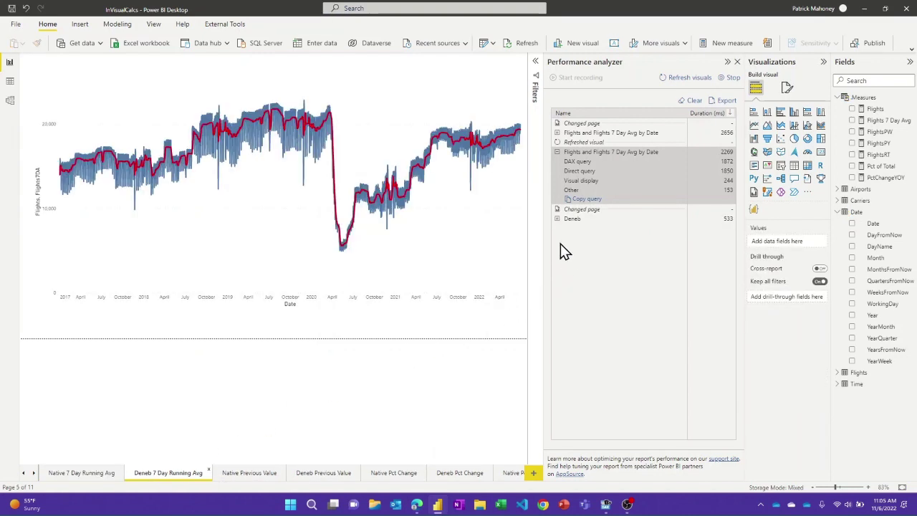
left_click(557, 219)
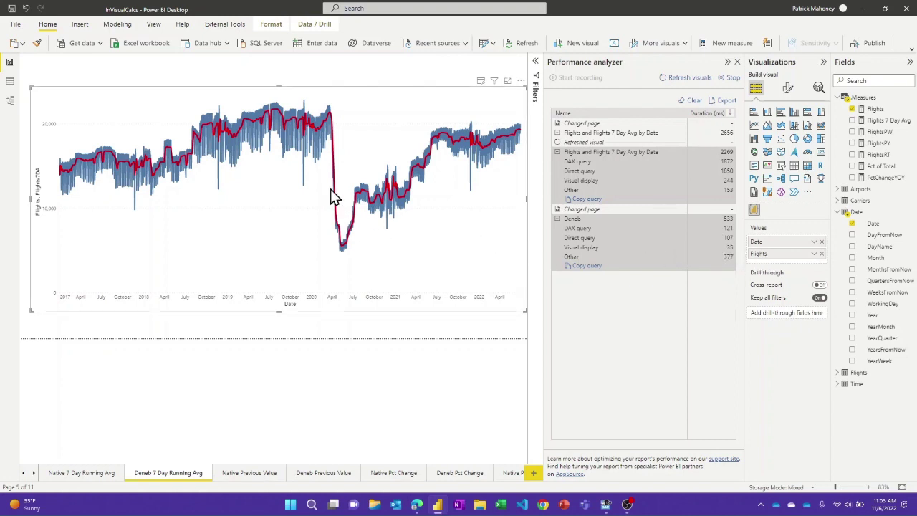
left_click(521, 86)
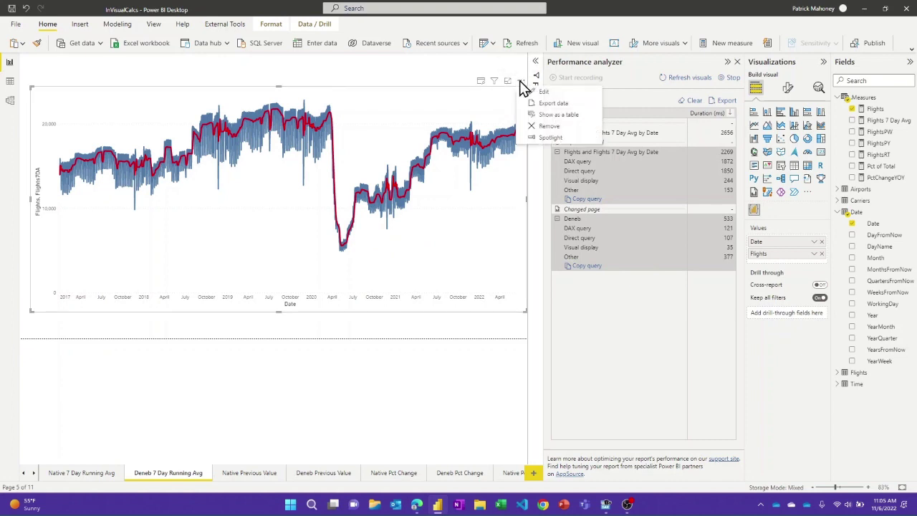
Step: Edit the Deneb chart, change the frame's lower bound to -6, and show data_0 with Flights7DA
left_click(534, 95)
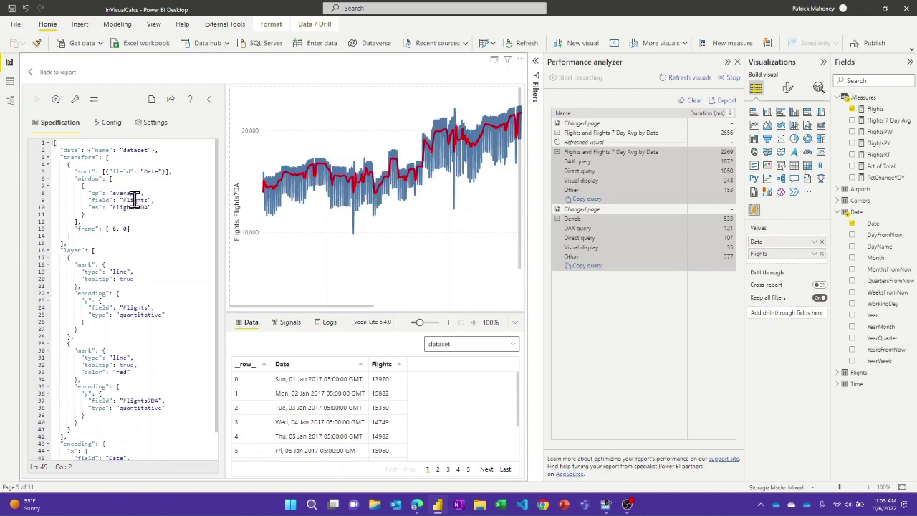
double_click(112, 229)
type("-6")
left_click(442, 348)
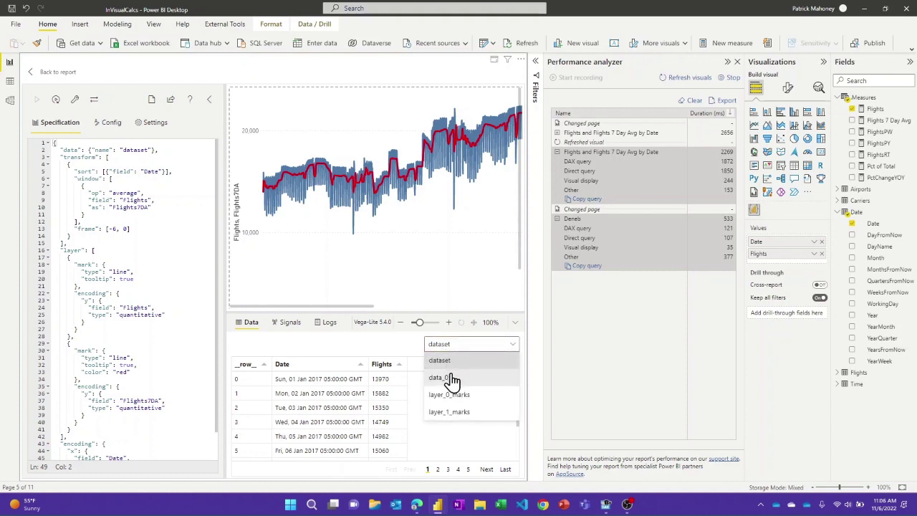
left_click(452, 378)
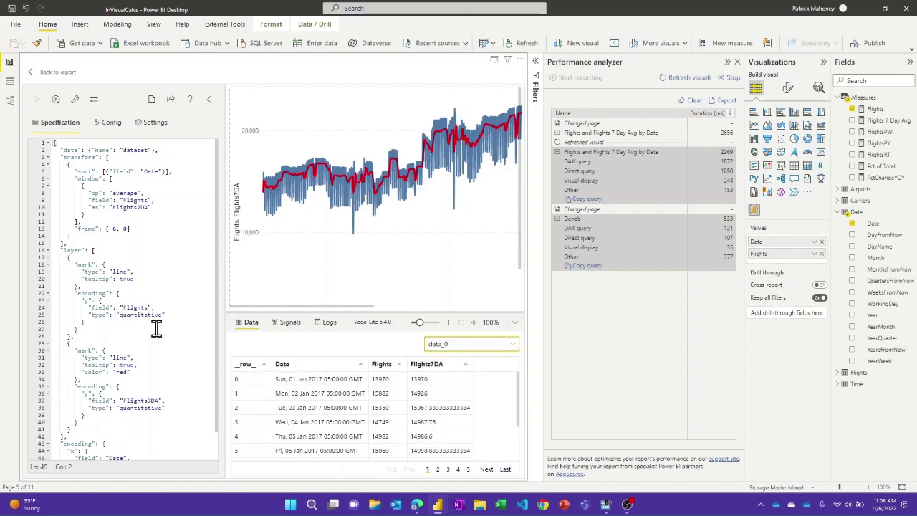
Step: Exit the Deneb editor, clear the old timings, and go to the Native Previous Value page
left_click(56, 73)
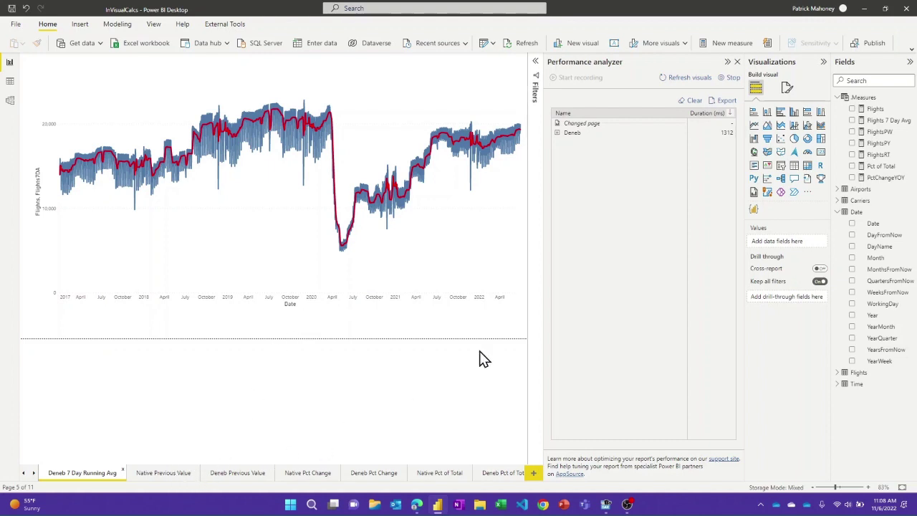
left_click(684, 101)
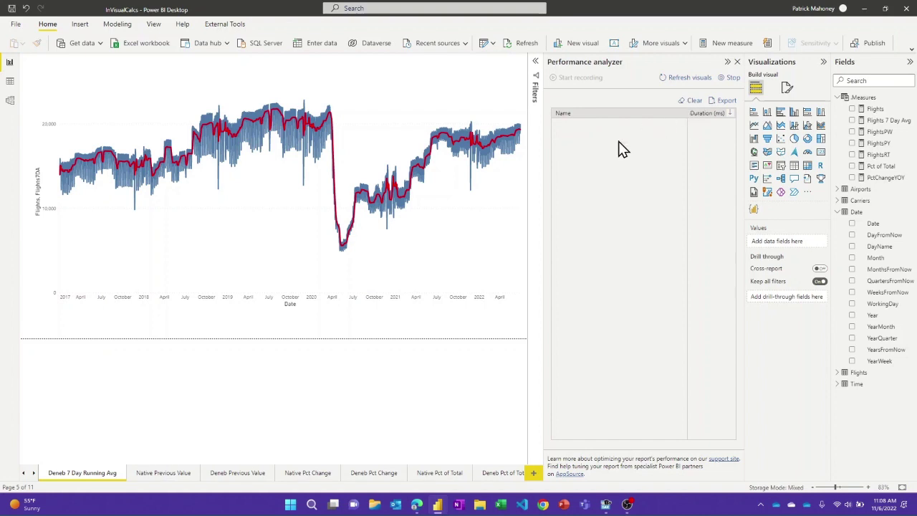
left_click(162, 473)
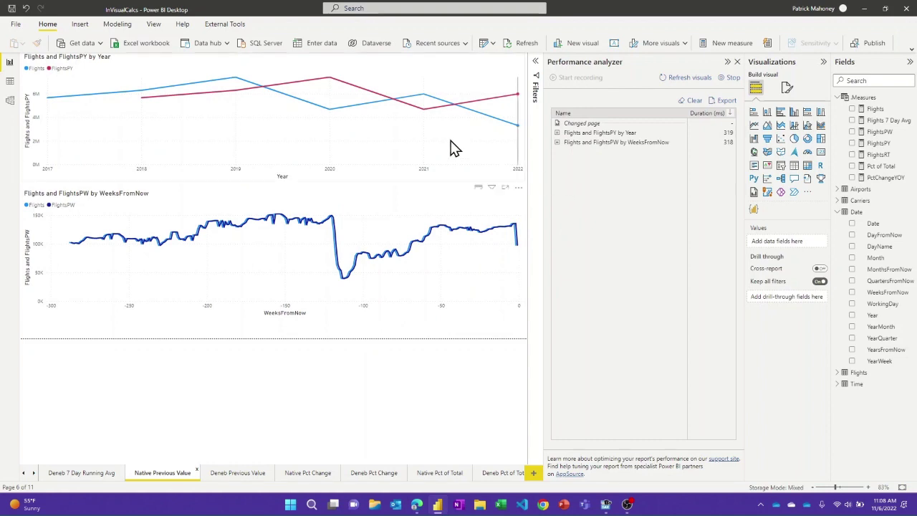
Step: Expand the Flights and FlightsPY by Year chart's timing breakdown
mouse_move(319, 156)
mouse_move(309, 238)
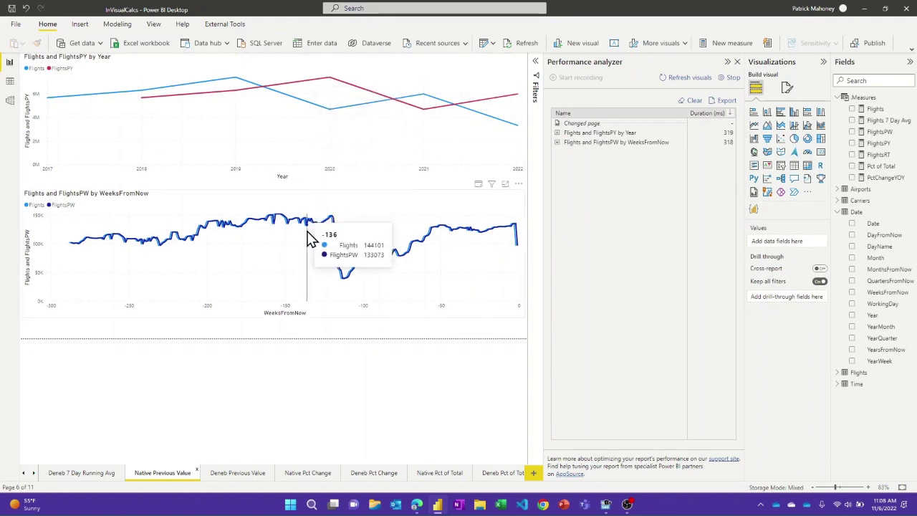
left_click(557, 133)
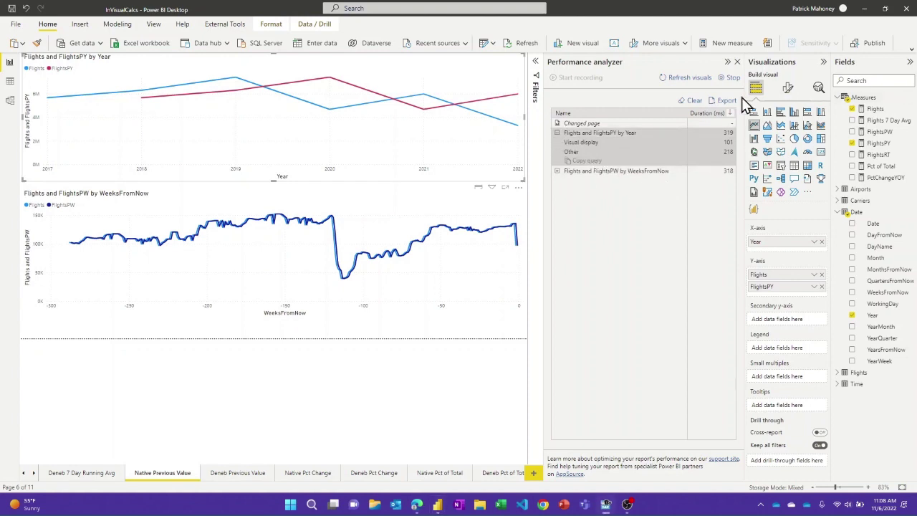
Step: Clear and re-time the page: FlightsPY chart 392 ms, FlightsPW by WeeksFromNow chart 1215 ms
left_click(693, 101)
left_click(688, 79)
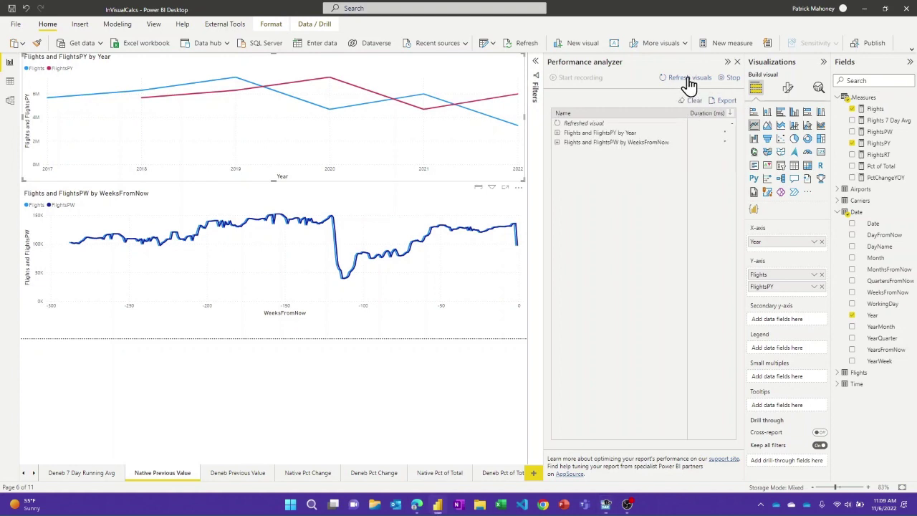
left_click(558, 134)
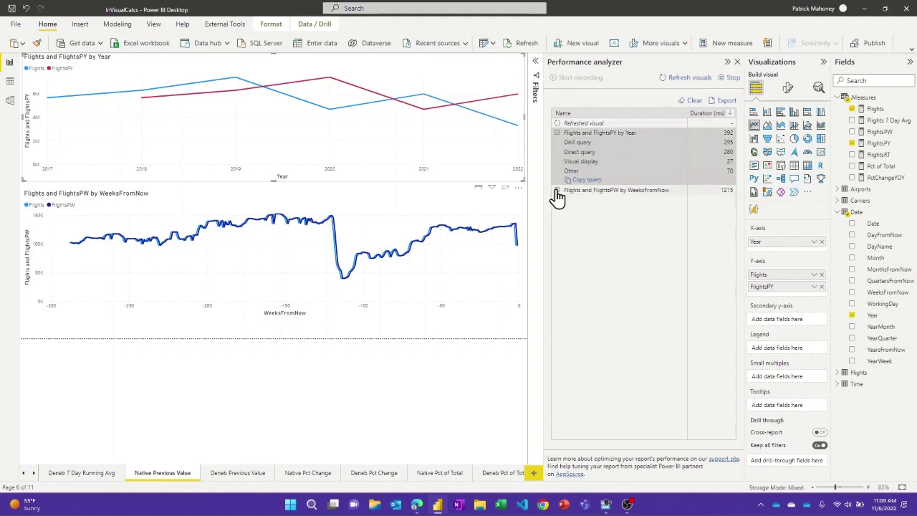
left_click(556, 191)
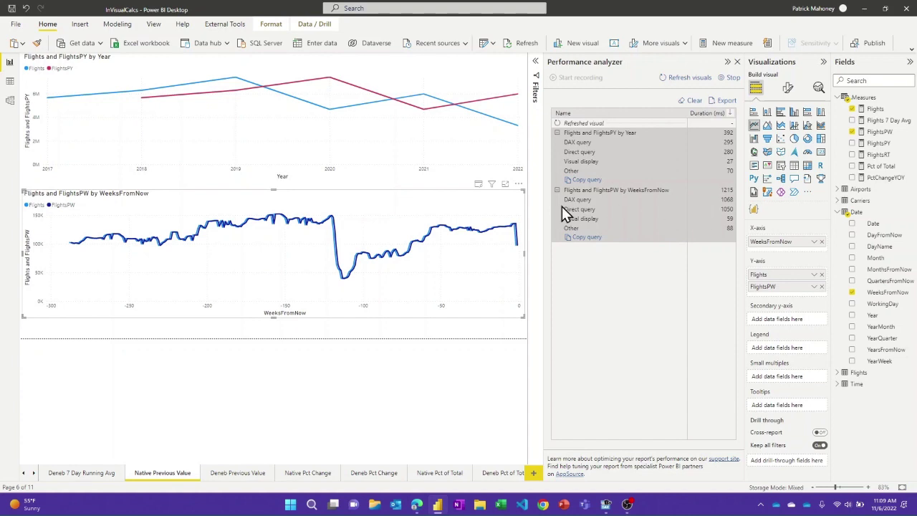
Step: On the Deneb Previous Value page, expand both Deneb charts' timing breakdowns
left_click(231, 473)
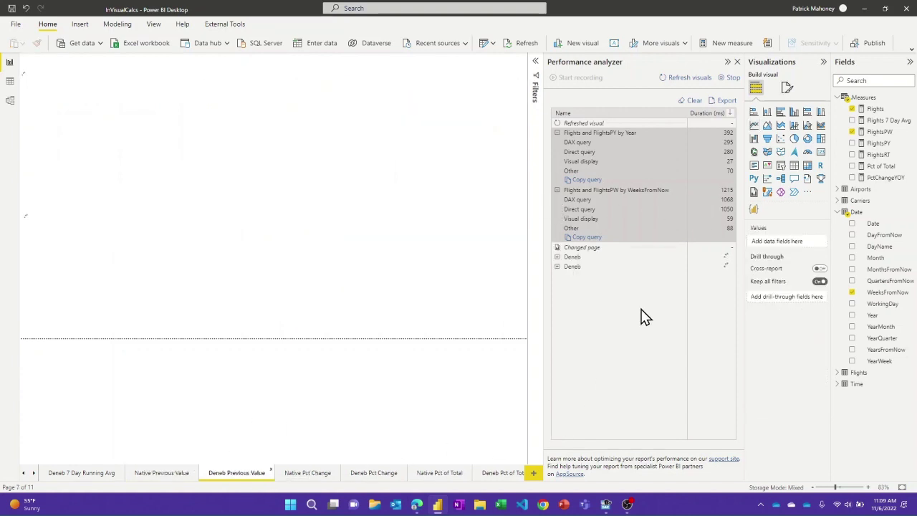
left_click(557, 257)
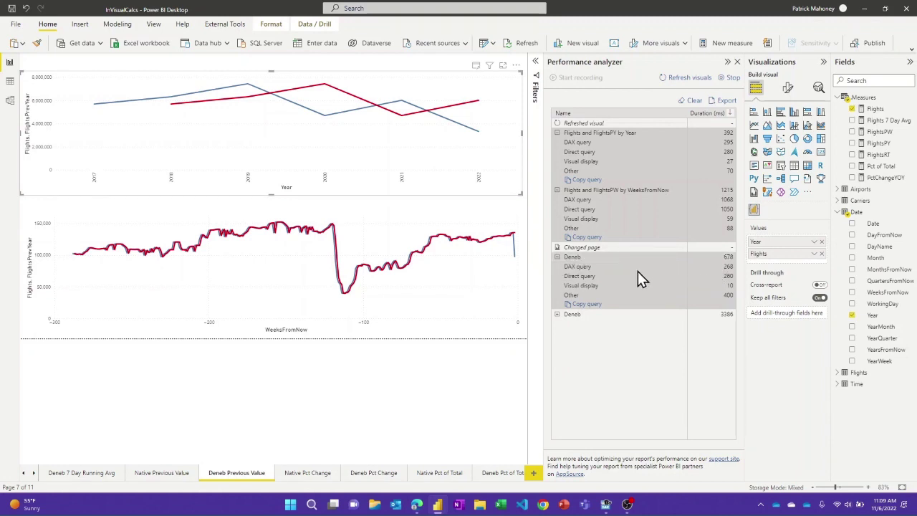
left_click(557, 314)
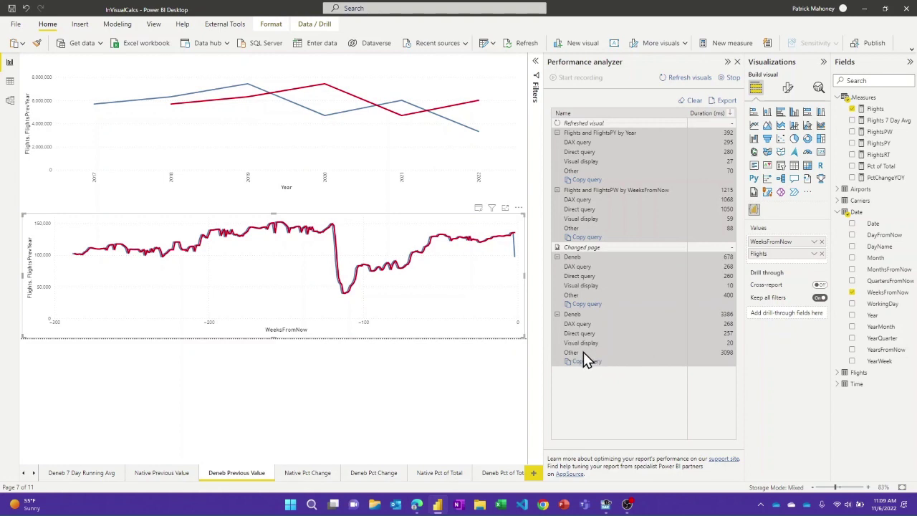
Step: Refresh visuals, review both Deneb charts' new timings (261 and 440 ms), then clear the log
left_click(693, 84)
left_click(557, 382)
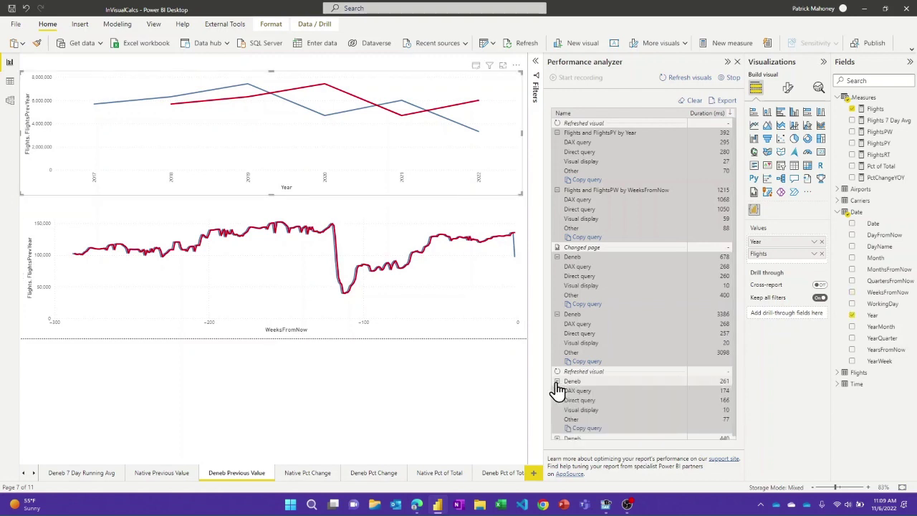
scroll(614, 389, "down", 1)
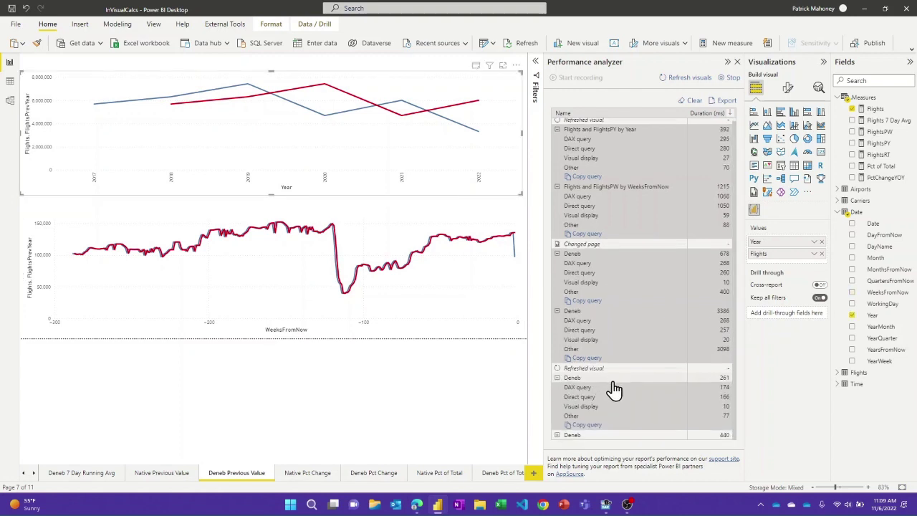
left_click(558, 435)
scroll(662, 351, "down", 2)
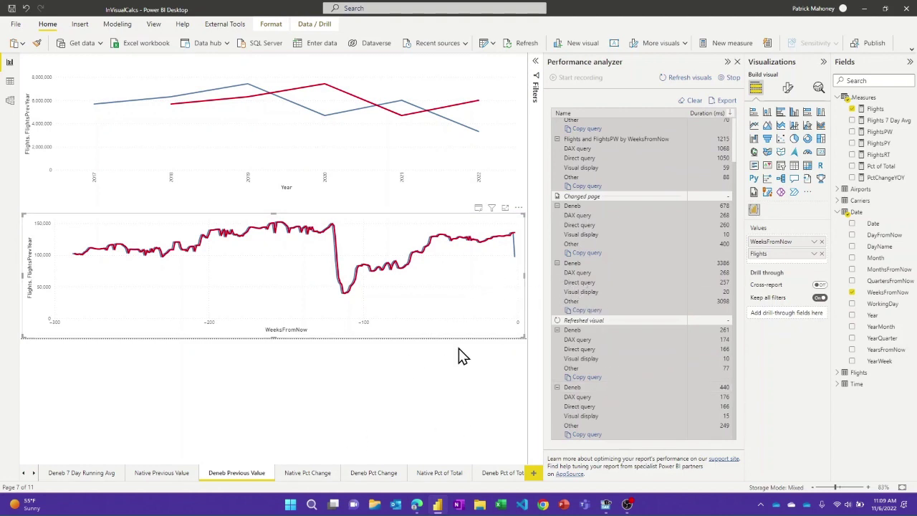
left_click(691, 101)
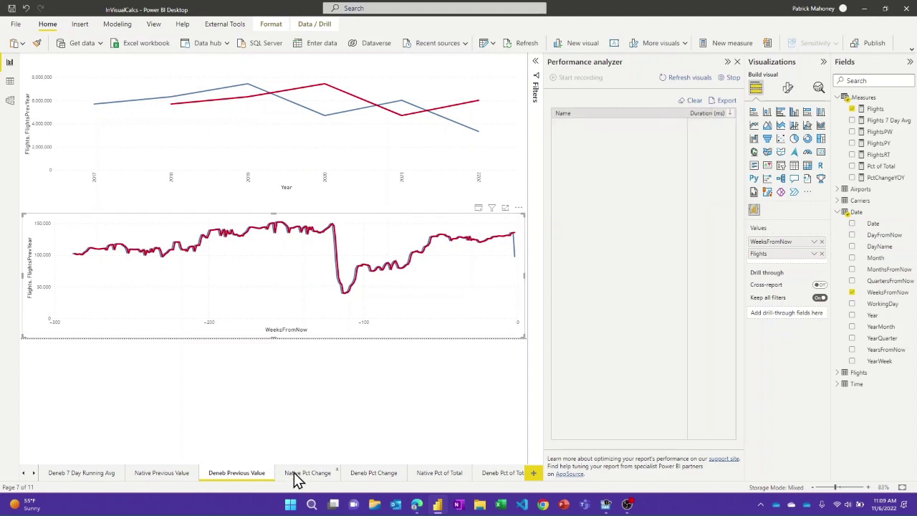
Step: Visit Native Pct Change, Deneb Pct Change, Native Pct of Total and Deneb Pct of Total pages in turn
left_click(305, 473)
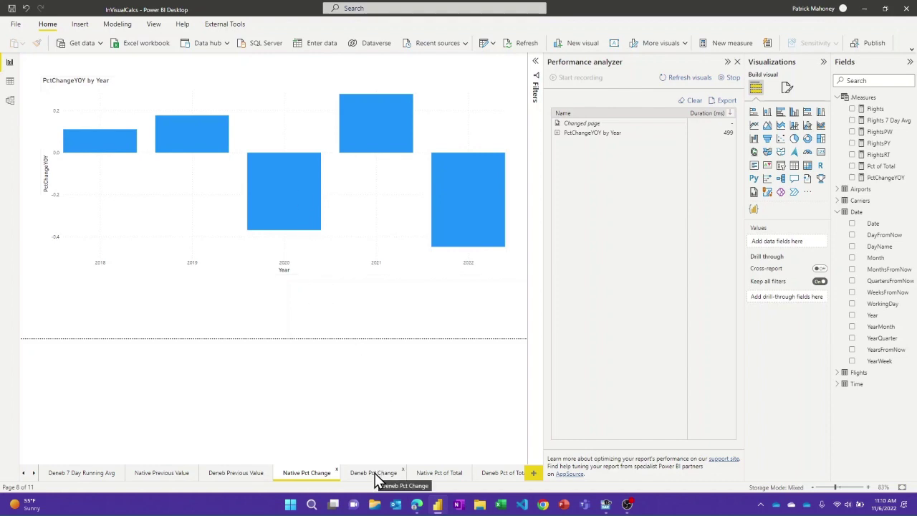
left_click(374, 474)
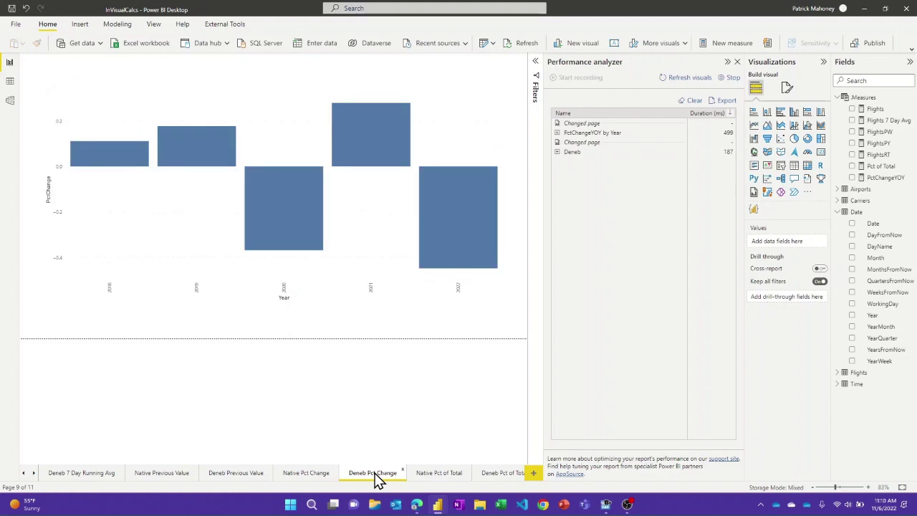
left_click(441, 477)
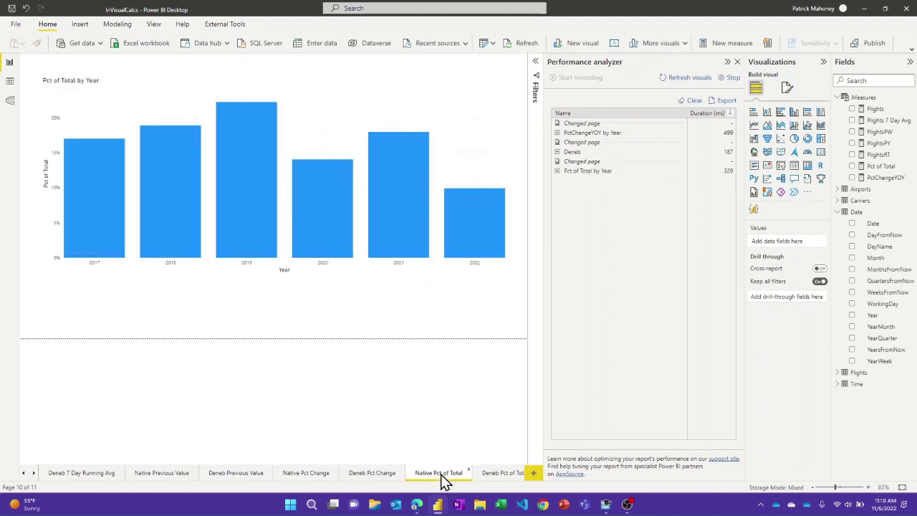
left_click(498, 476)
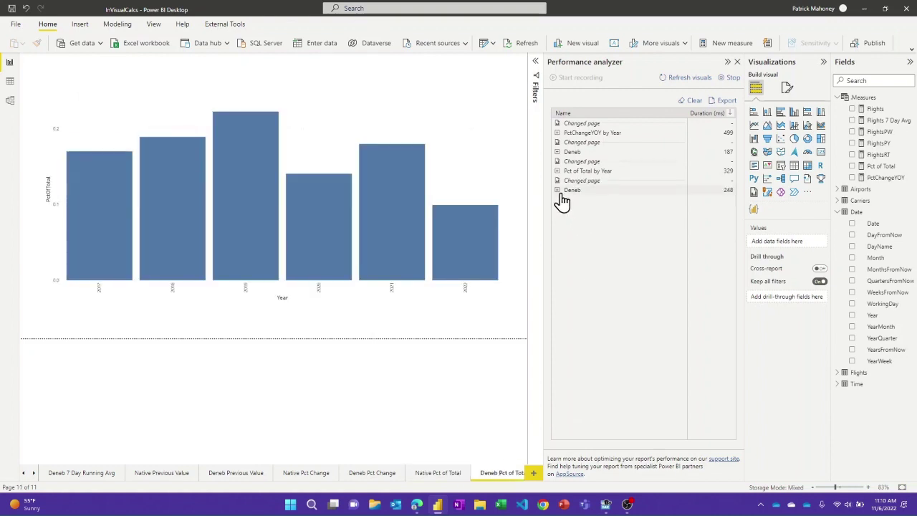
Step: Expand the Deneb chart and Pct of Total by Year timing breakdowns
left_click(558, 191)
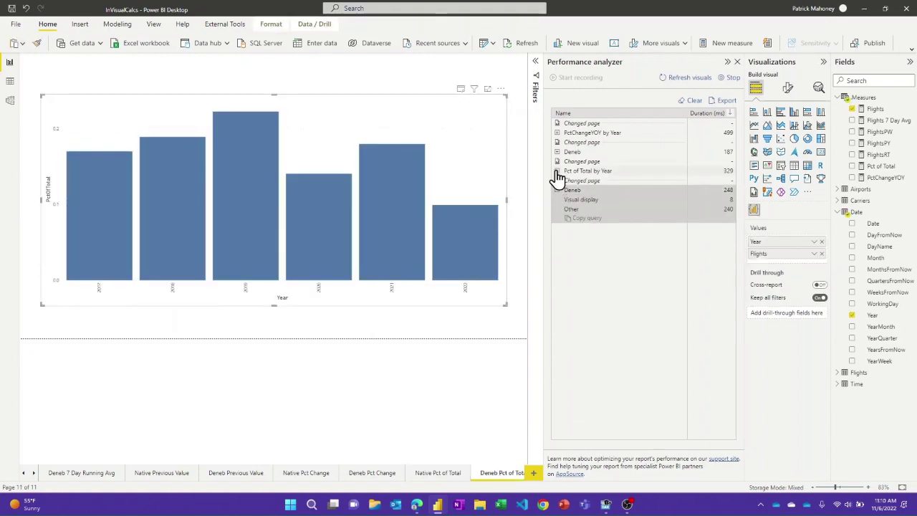
left_click(557, 171)
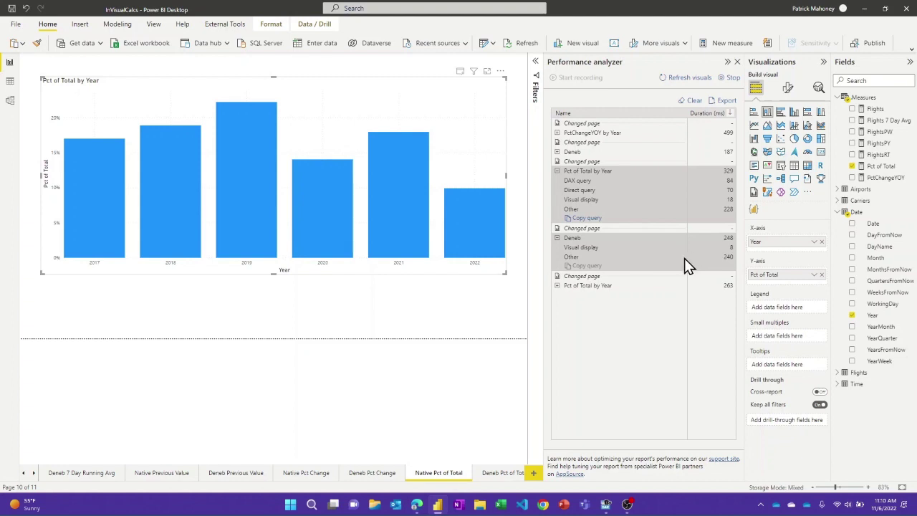
left_click(559, 286)
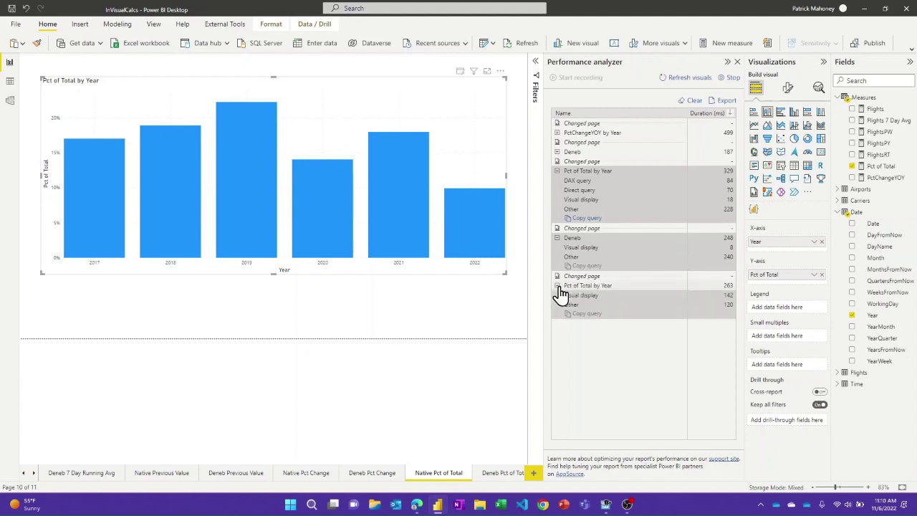
Step: Clear and refresh timings: native Pct of Total by Year at 277 ms, Deneb Pct of Total at 454 ms
left_click(693, 101)
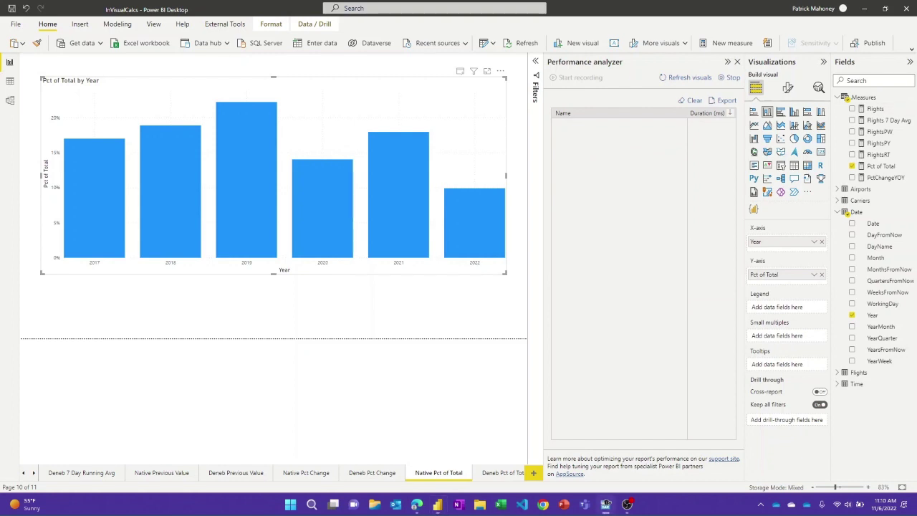
left_click(690, 79)
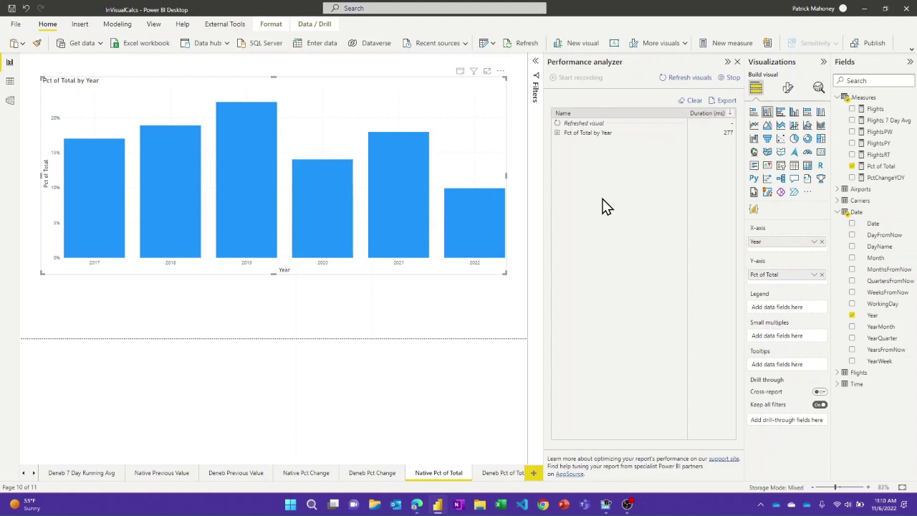
left_click(558, 134)
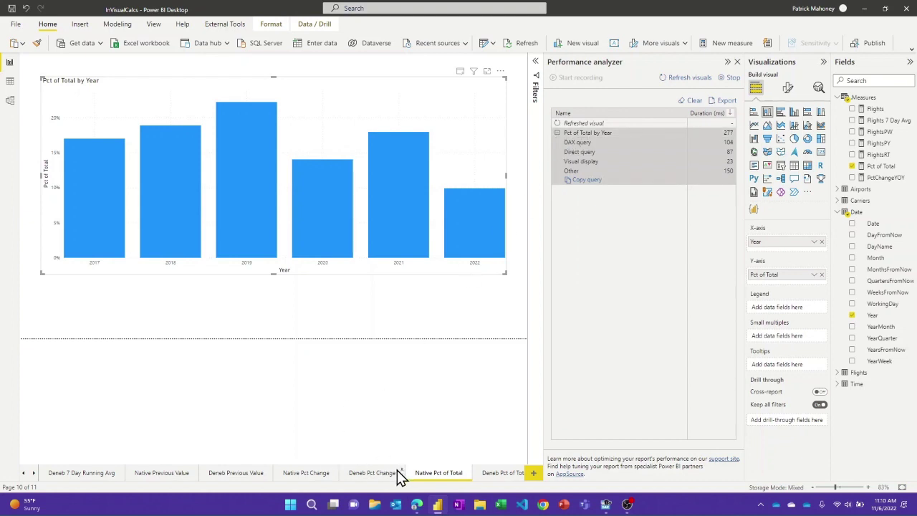
left_click(501, 473)
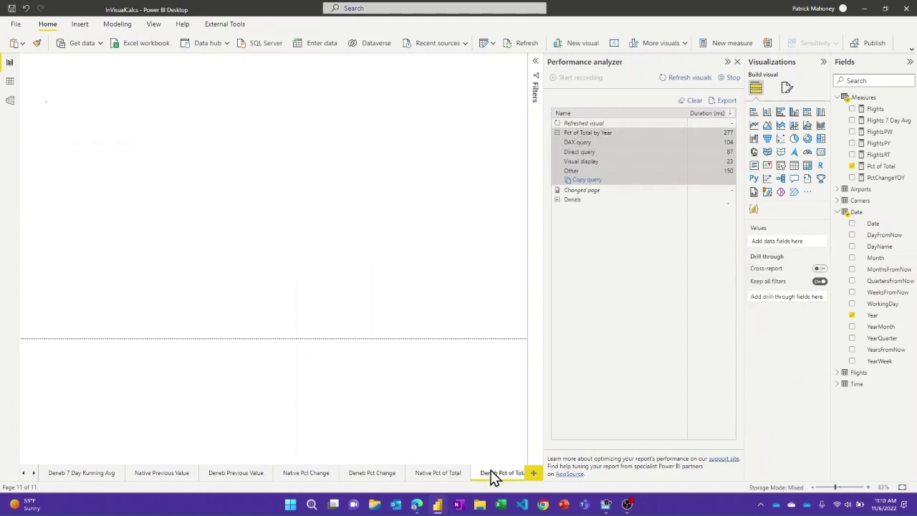
left_click(557, 201)
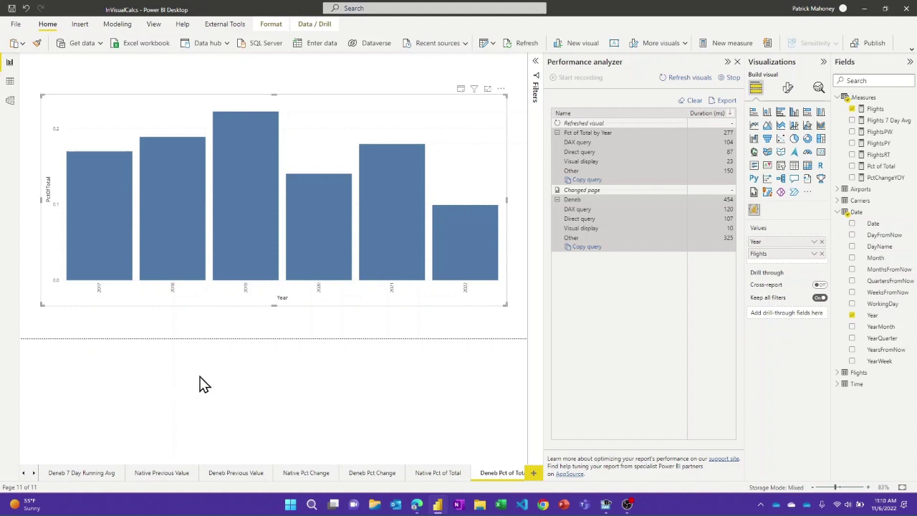
Step: On Deneb Previous Value, open the weekly chart's Vega-Lite spec and highlight the lag window's param
left_click(227, 474)
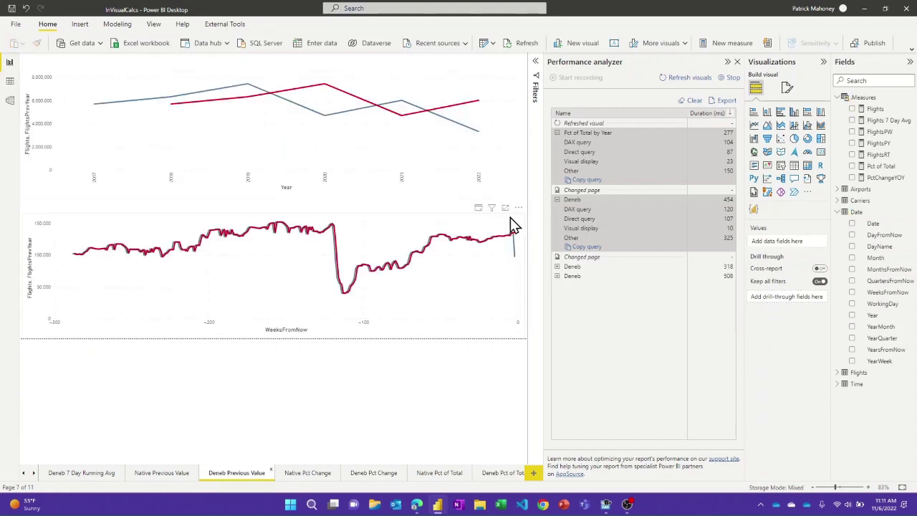
left_click(519, 208)
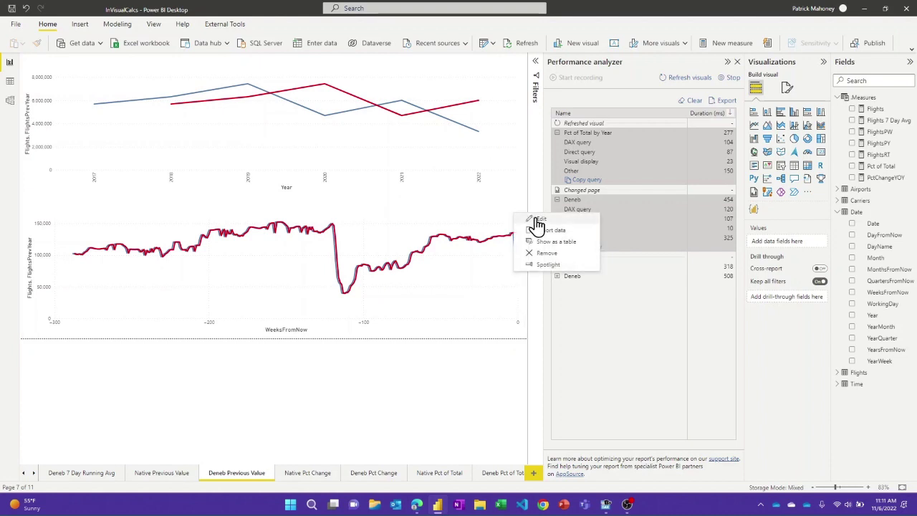
left_click(536, 219)
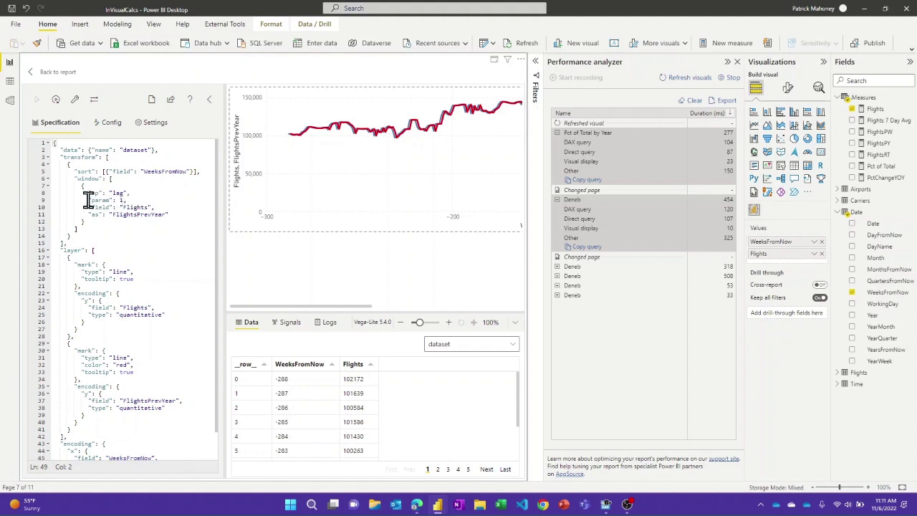
left_click_drag(88, 200, 126, 201)
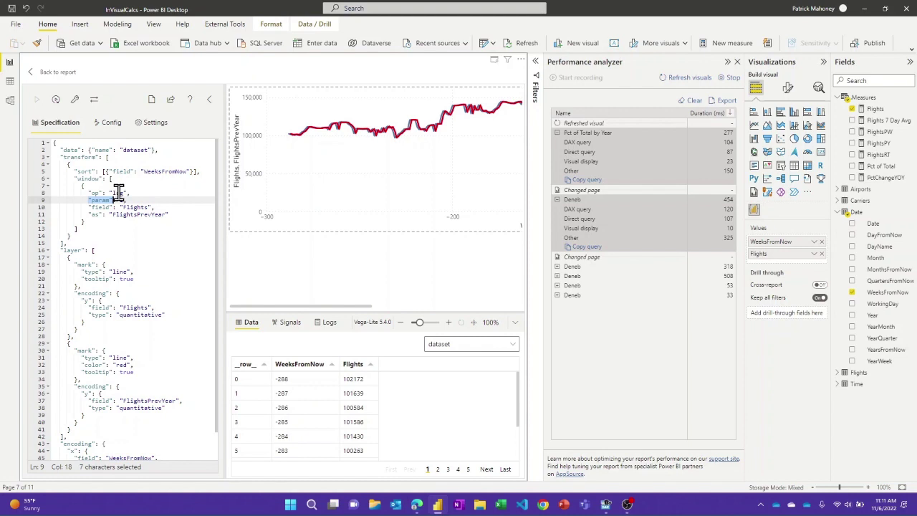
Step: Preview data_0 with its FlightsPrevYear column, then return to the report
left_click(458, 347)
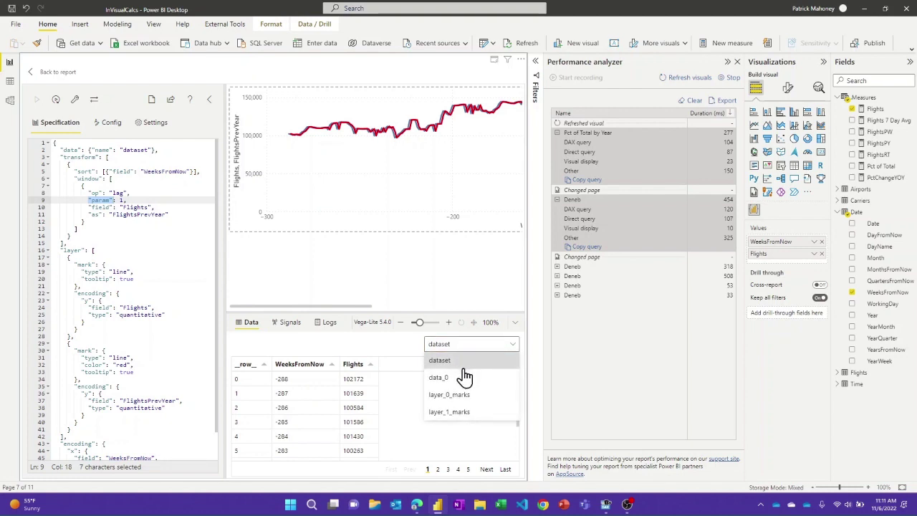
left_click(461, 378)
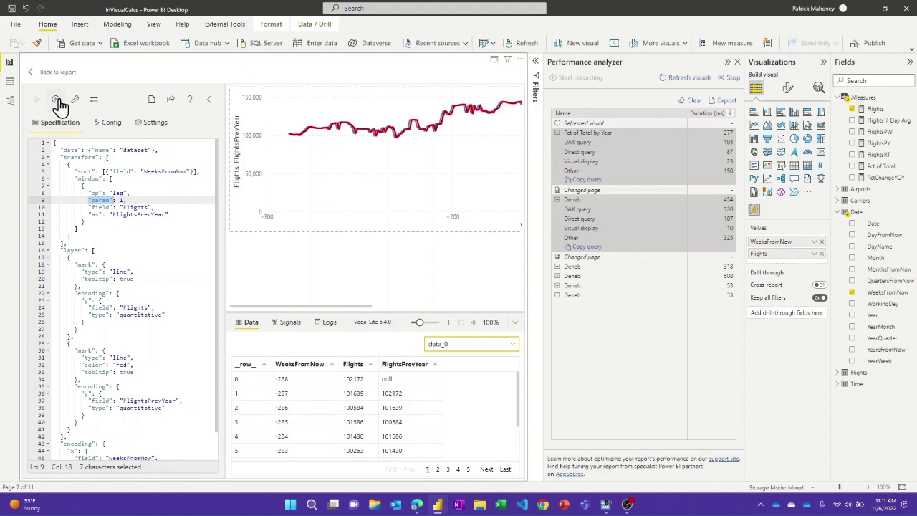
left_click(47, 72)
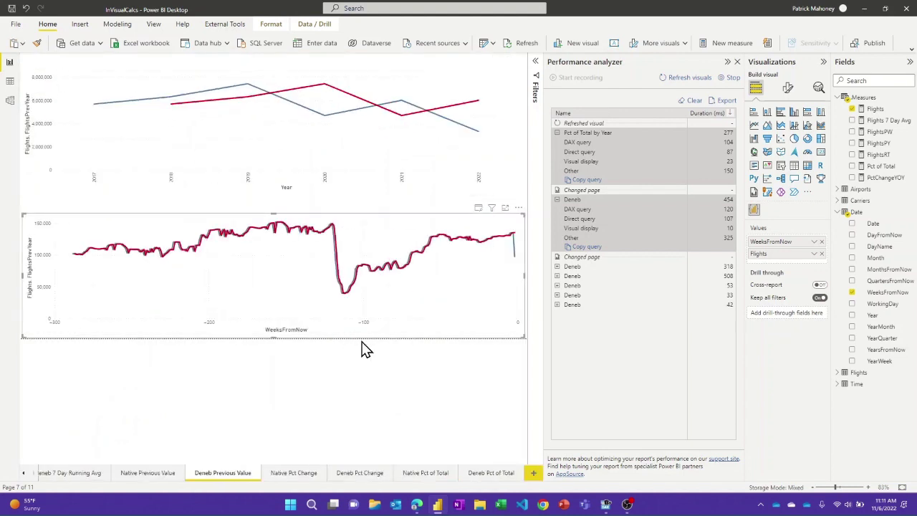
Step: Bring the earlier page tabs into view and switch to the Intro page
left_click(23, 474)
left_click(24, 474)
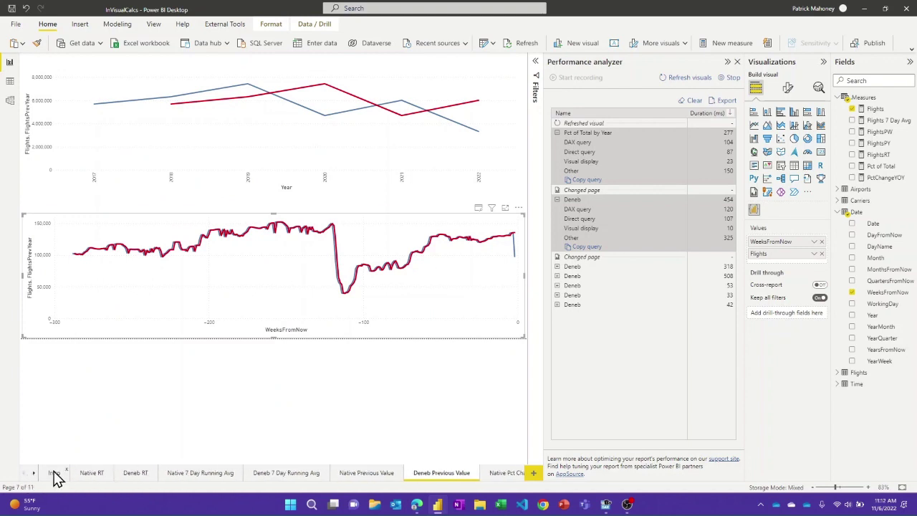
left_click(55, 473)
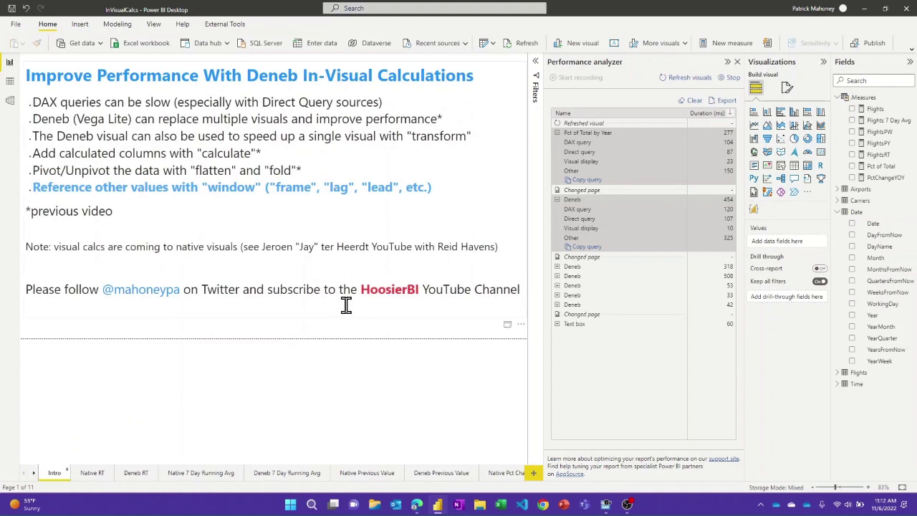